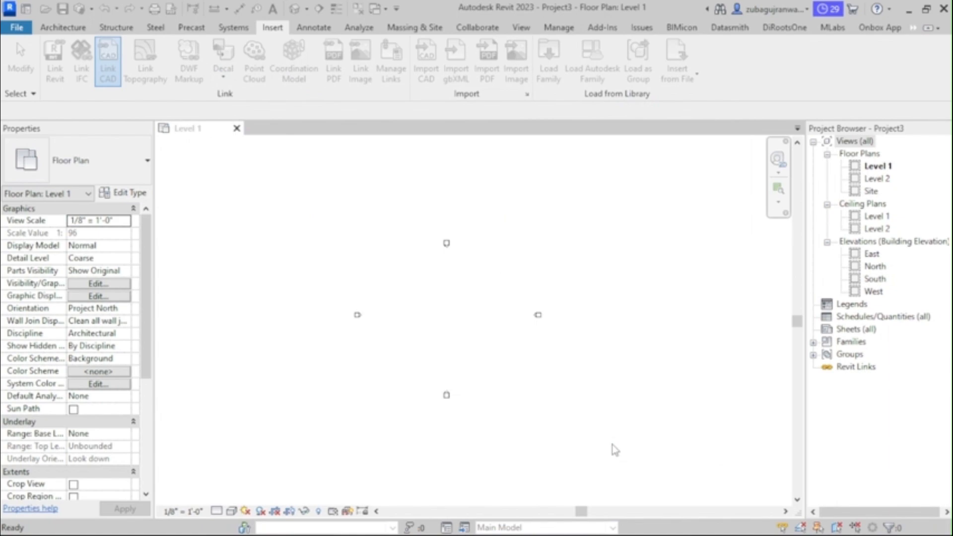
{"action": "scroll", "coordinate": [418, 313], "scroll_direction": "up", "scroll_amount": 5}
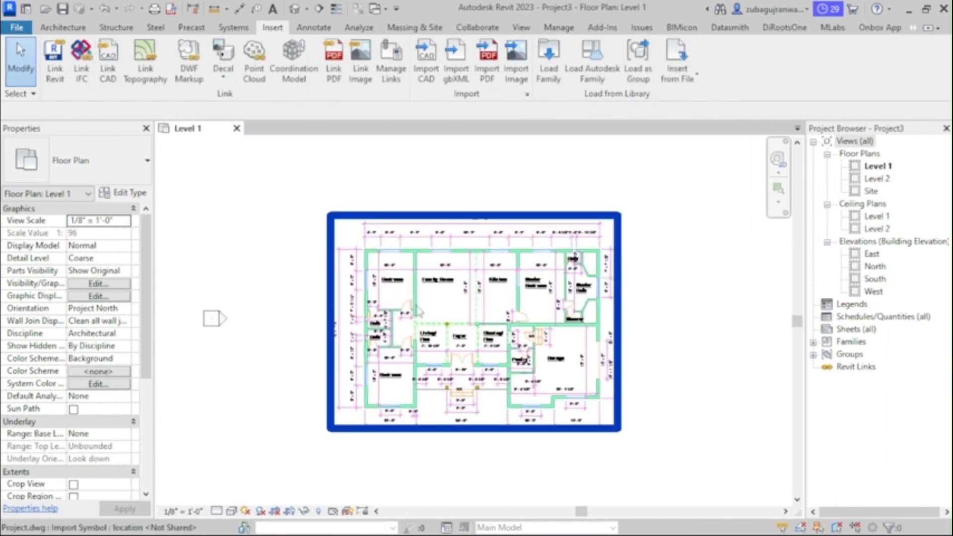
{"action": "scroll", "coordinate": [419, 312], "scroll_direction": "down", "scroll_amount": 3}
{"action": "scroll", "coordinate": [418, 311], "scroll_direction": "up", "scroll_amount": 2}
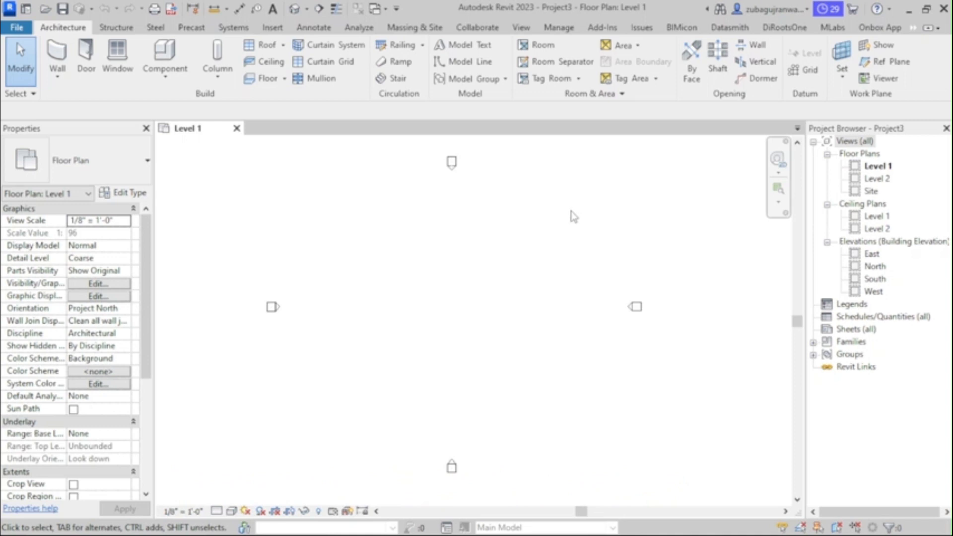
Step: Link a PDF into the Level 1 floor plan, choosing the file Home project-Floor Plan - Level 1-Model.pdf
{"action": "left_click", "coordinate": [272, 28]}
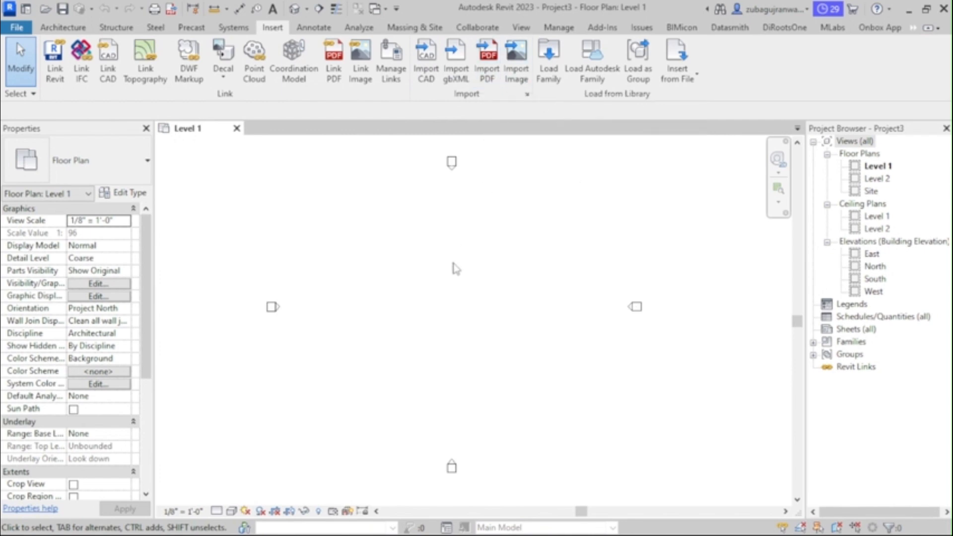
{"action": "scroll", "coordinate": [452, 262], "scroll_direction": "down", "scroll_amount": 1}
{"action": "scroll", "coordinate": [486, 278], "scroll_direction": "up", "scroll_amount": 1}
{"action": "scroll", "coordinate": [551, 290], "scroll_direction": "up", "scroll_amount": 1}
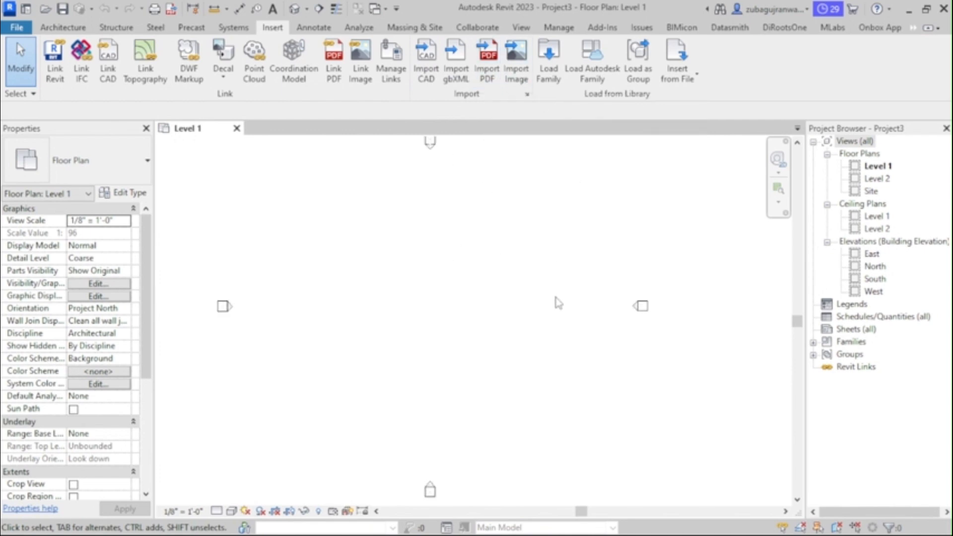
{"action": "scroll", "coordinate": [501, 266], "scroll_direction": "down", "scroll_amount": 1}
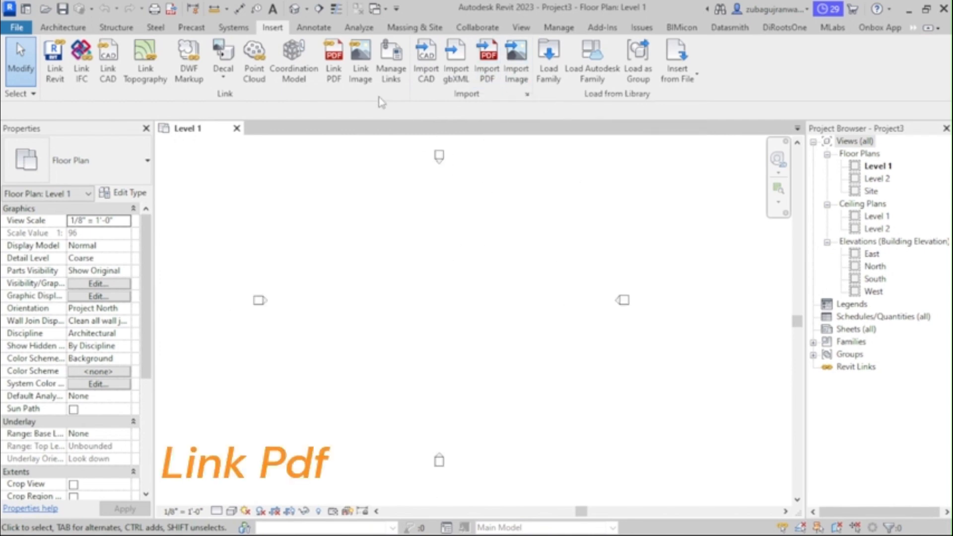
{"action": "left_click", "coordinate": [335, 74]}
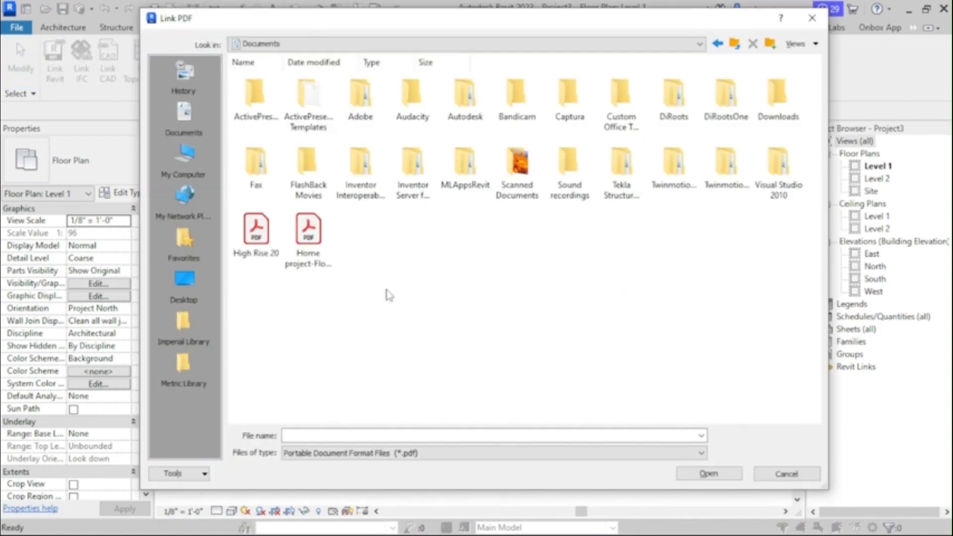
{"action": "left_click", "coordinate": [308, 255]}
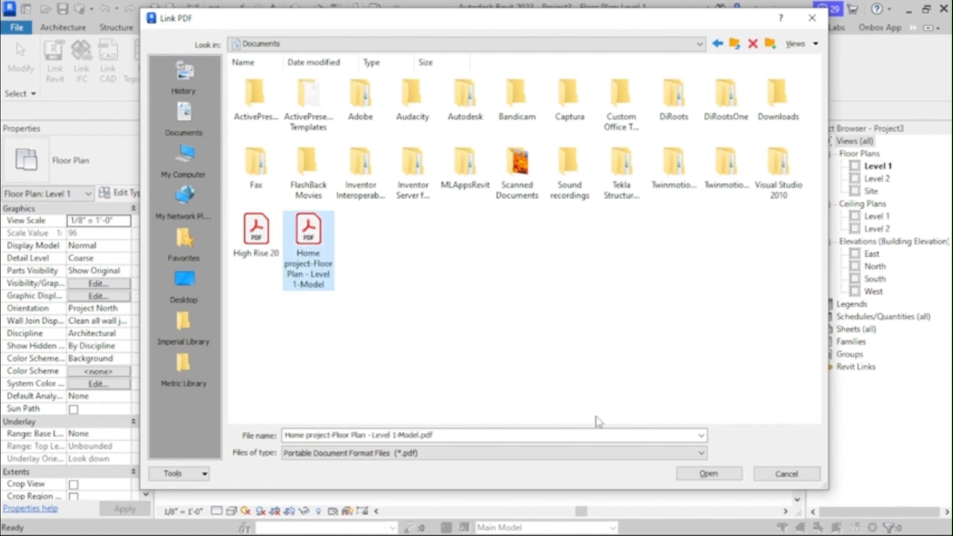
{"action": "left_click", "coordinate": [701, 474]}
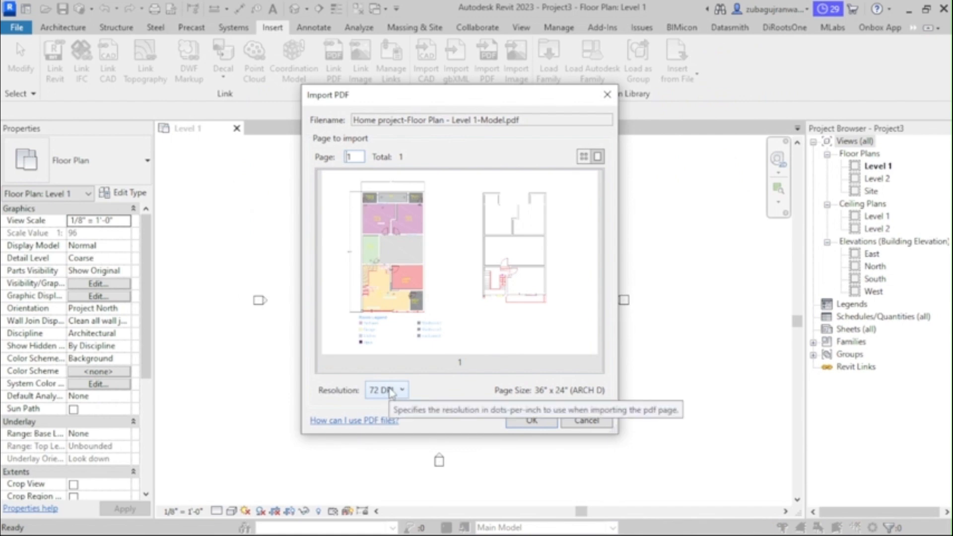
Step: Import page 1 of the PDF at 72 DPI and place it to the left of the elevation markers
{"action": "left_click", "coordinate": [391, 390]}
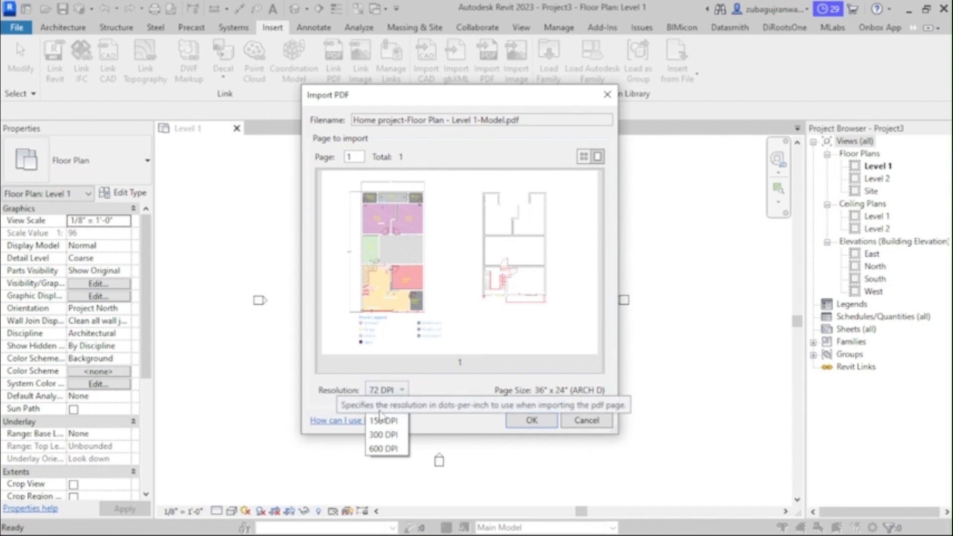
{"action": "left_click", "coordinate": [453, 396]}
{"action": "left_click", "coordinate": [531, 420]}
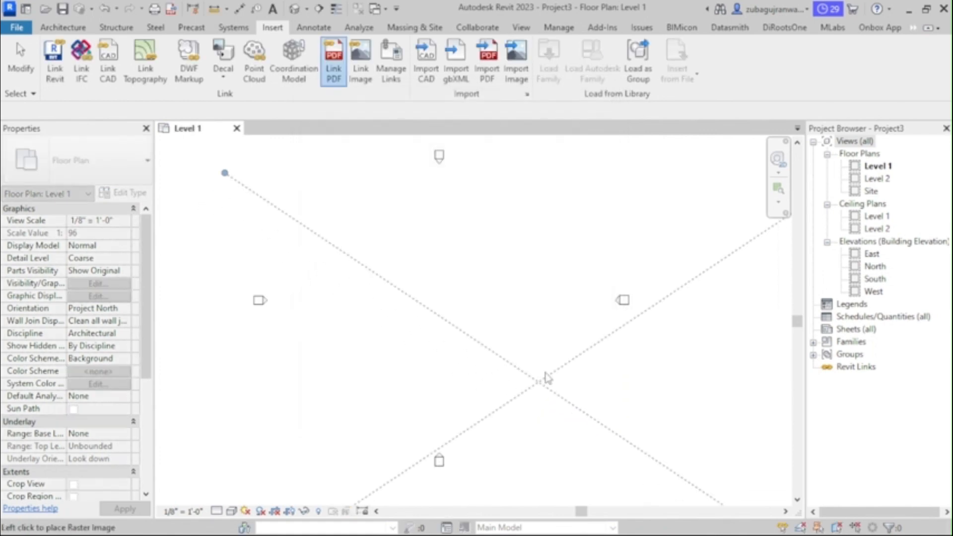
{"action": "scroll", "coordinate": [546, 377], "scroll_direction": "down", "scroll_amount": 6}
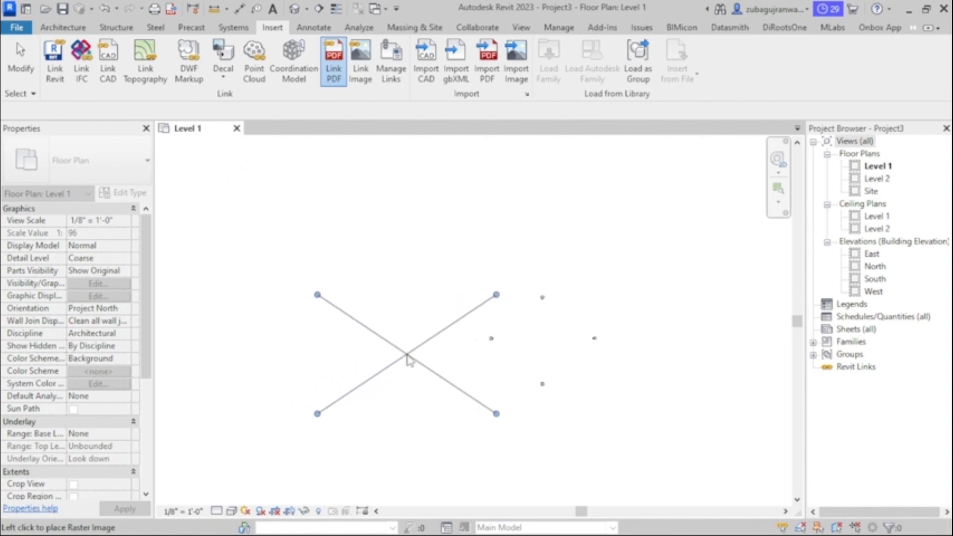
{"action": "scroll", "coordinate": [374, 354], "scroll_direction": "up", "scroll_amount": 2}
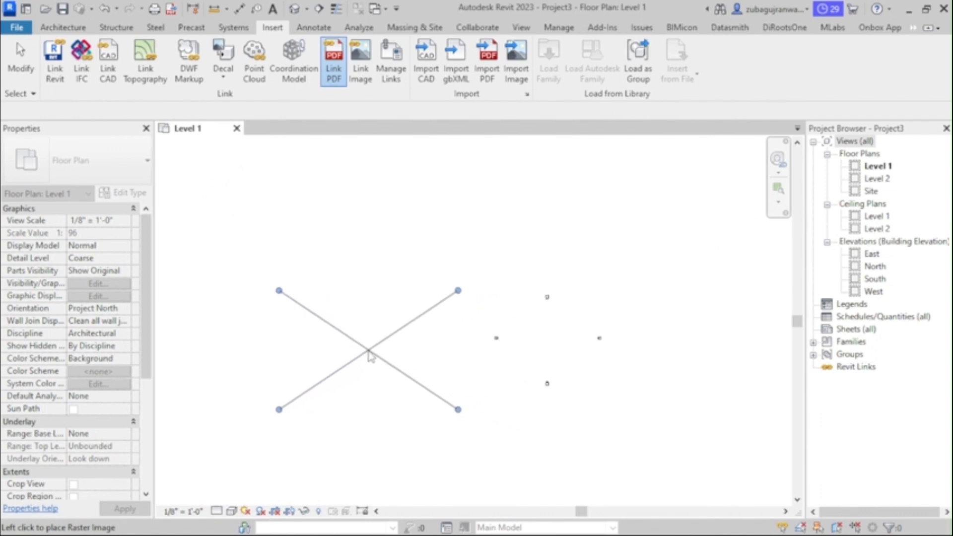
{"action": "left_click", "coordinate": [370, 348]}
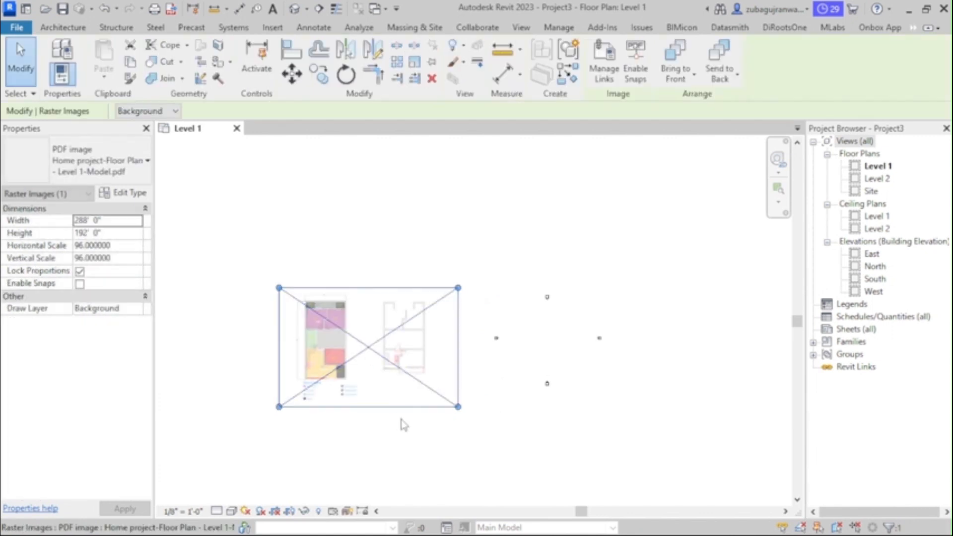
{"action": "left_click", "coordinate": [418, 447]}
Step: Examine the placed floor plan PDF and its size and position relative to the elevation markers
{"action": "scroll", "coordinate": [337, 390], "scroll_direction": "up", "scroll_amount": 3}
{"action": "middle_click_drag", "start_coordinate": [337, 390], "coordinate": [361, 389]}
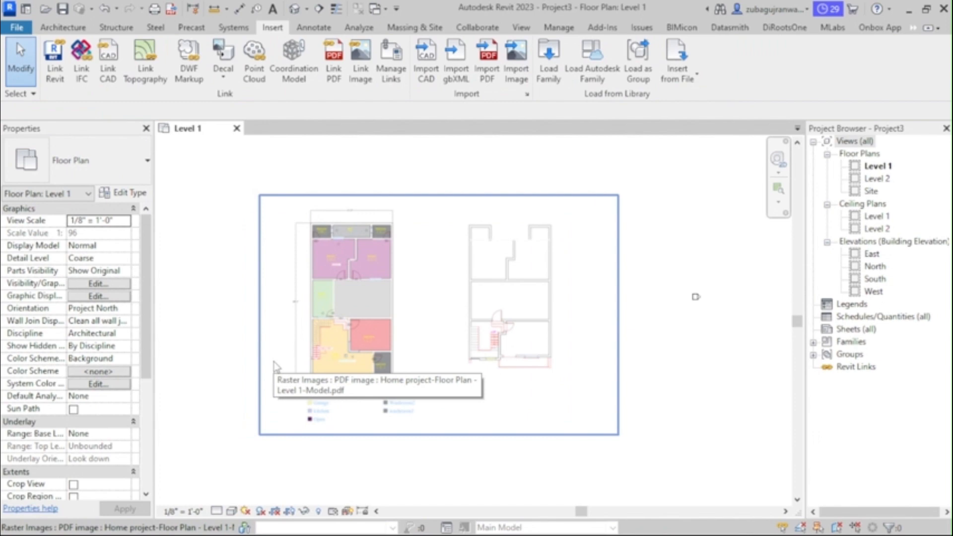
{"action": "scroll", "coordinate": [350, 312], "scroll_direction": "down", "scroll_amount": 1}
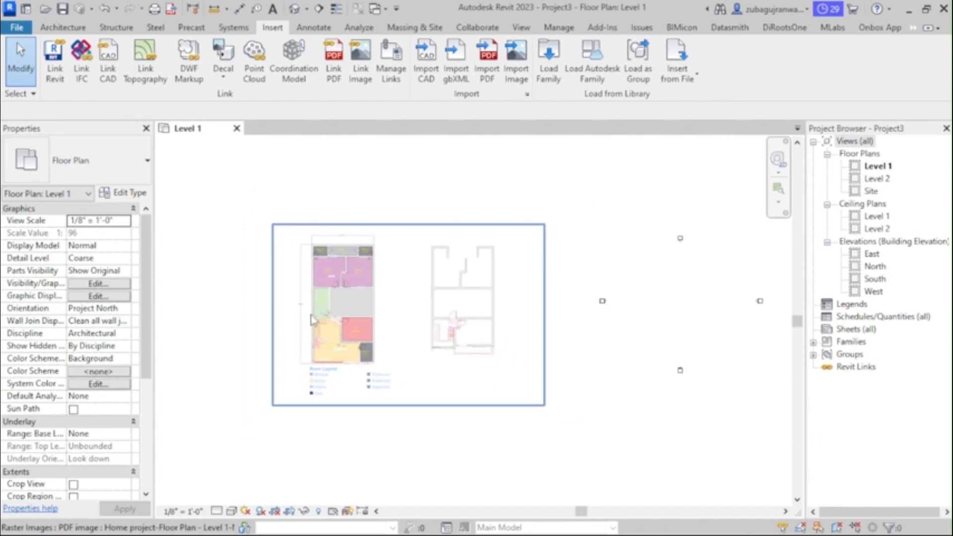
{"action": "scroll", "coordinate": [315, 358], "scroll_direction": "up", "scroll_amount": 1}
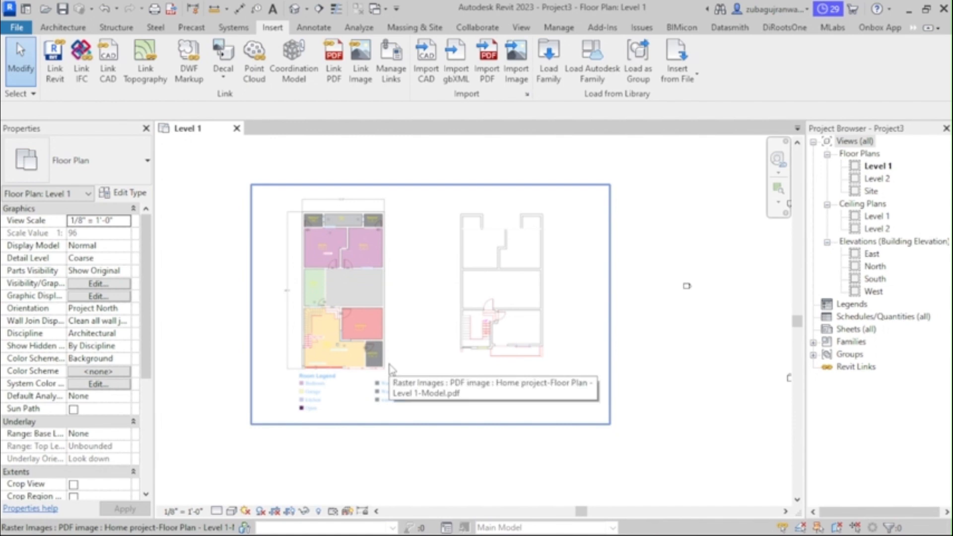
{"action": "scroll", "coordinate": [298, 358], "scroll_direction": "down", "scroll_amount": 4}
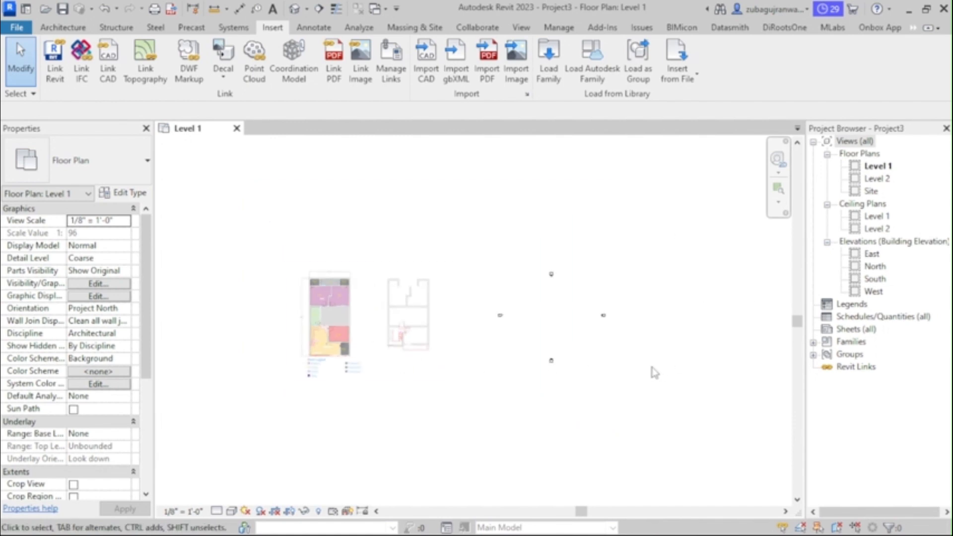
{"action": "scroll", "coordinate": [645, 362], "scroll_direction": "up", "scroll_amount": 1}
{"action": "scroll", "coordinate": [635, 352], "scroll_direction": "down", "scroll_amount": 1}
{"action": "scroll", "coordinate": [650, 308], "scroll_direction": "up", "scroll_amount": 1}
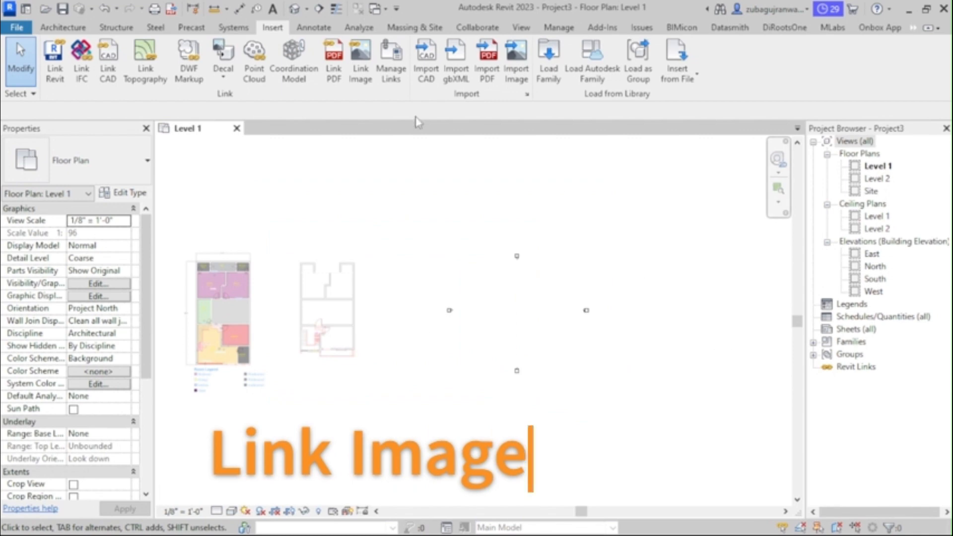
Step: Link the image 3D View 2.jpg and place it to the right of the elevation markers
{"action": "left_click", "coordinate": [365, 83]}
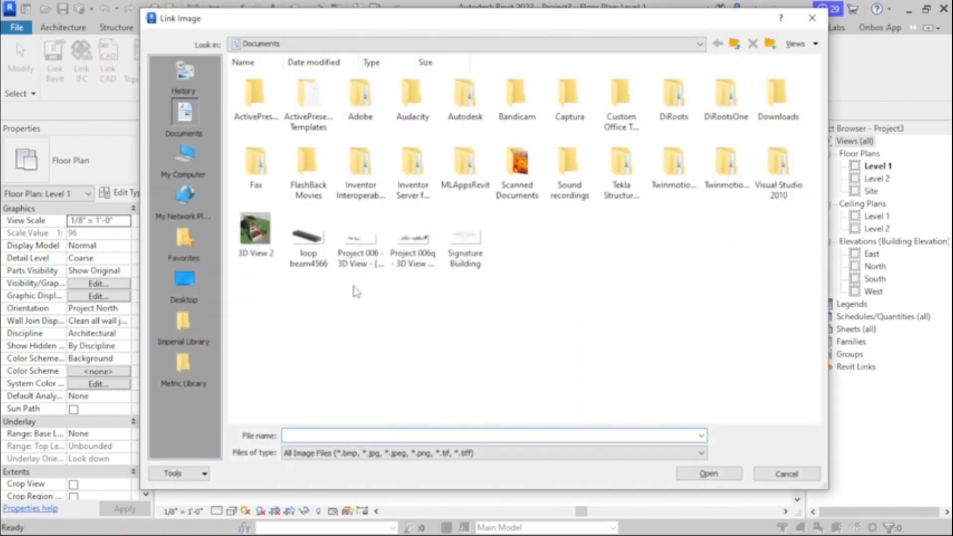
{"action": "left_click", "coordinate": [419, 263]}
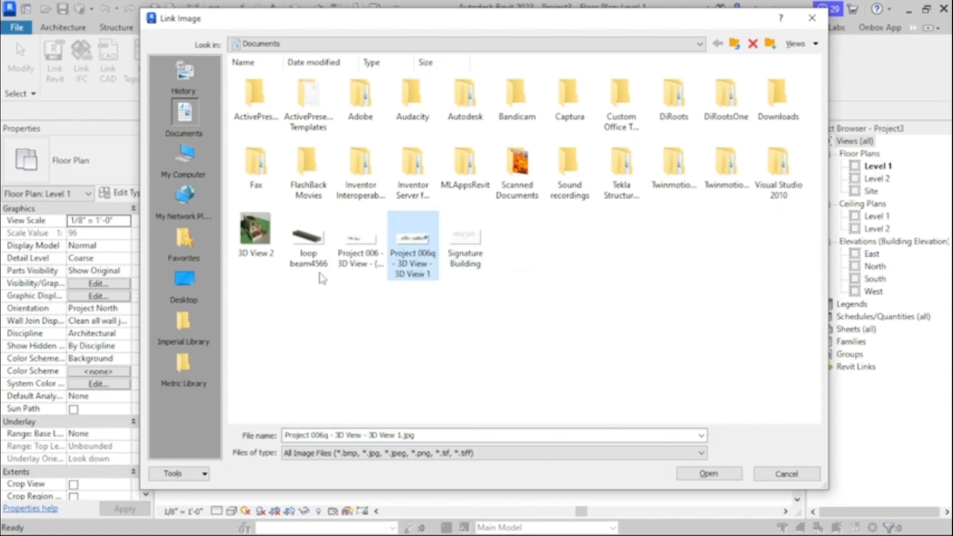
{"action": "left_click", "coordinate": [258, 256]}
{"action": "left_click", "coordinate": [708, 474]}
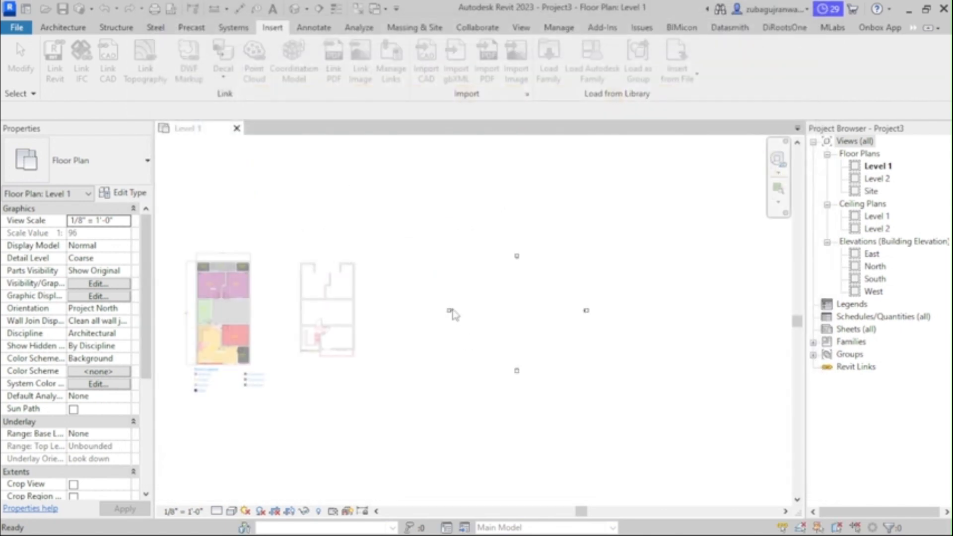
{"action": "scroll", "coordinate": [364, 296], "scroll_direction": "down", "scroll_amount": 3}
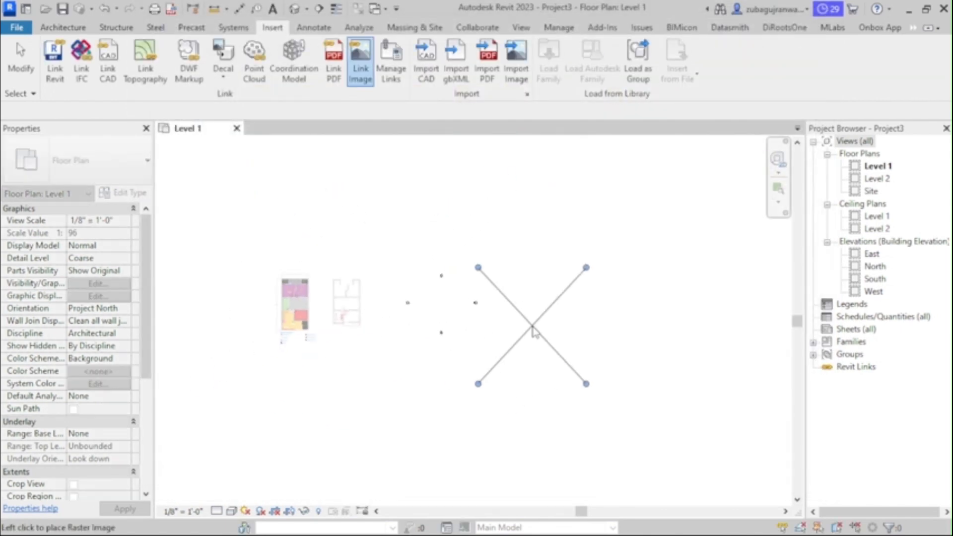
{"action": "scroll", "coordinate": [541, 305], "scroll_direction": "up", "scroll_amount": 2}
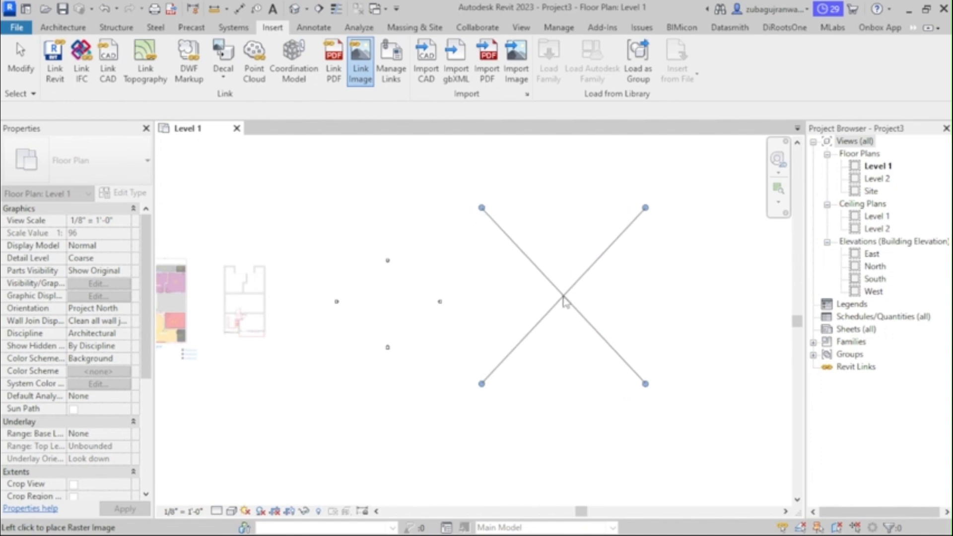
{"action": "left_click", "coordinate": [563, 300]}
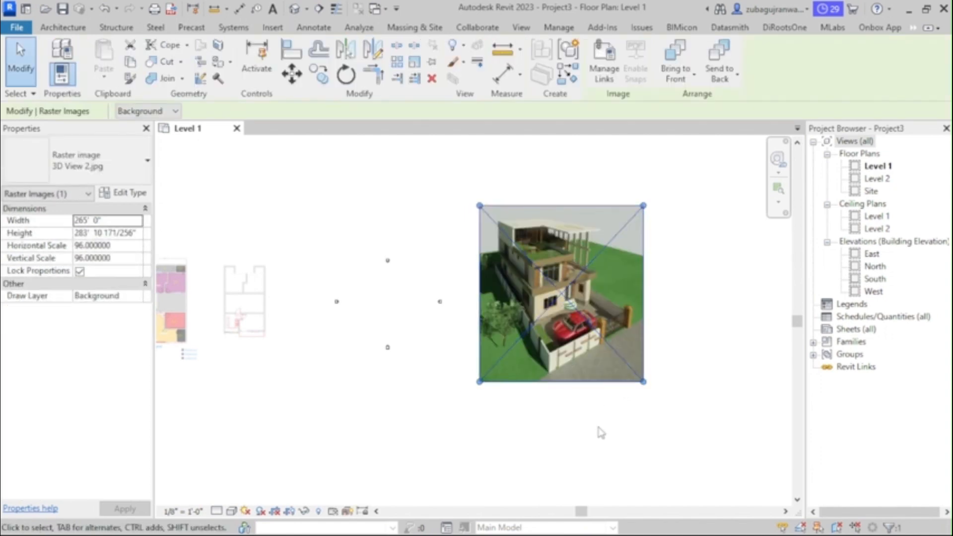
{"action": "left_click", "coordinate": [601, 431]}
Step: Examine the placed house image alongside the floor plan PDF in the Level 1 view
{"action": "scroll", "coordinate": [664, 269], "scroll_direction": "up", "scroll_amount": 3}
{"action": "scroll", "coordinate": [679, 268], "scroll_direction": "down", "scroll_amount": 4}
{"action": "scroll", "coordinate": [314, 258], "scroll_direction": "up", "scroll_amount": 2}
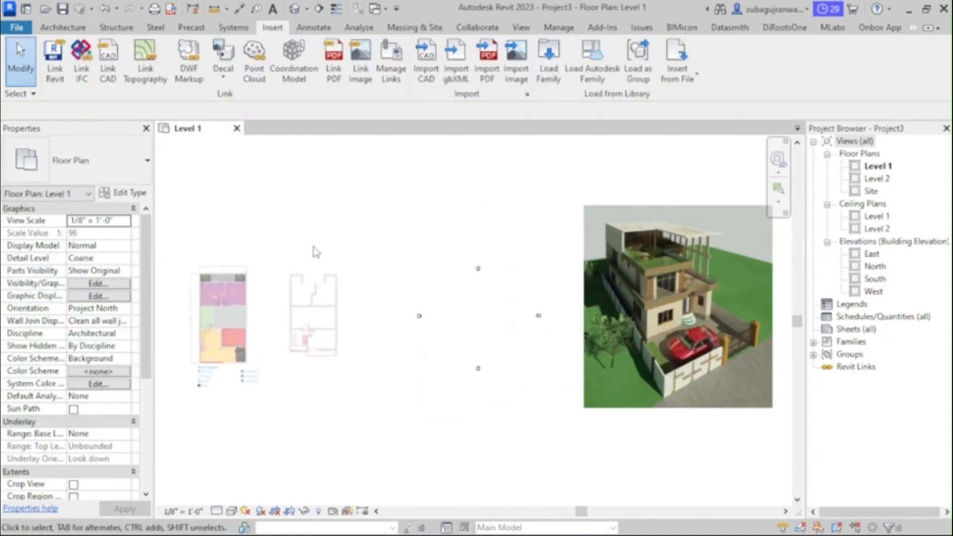
{"action": "scroll", "coordinate": [316, 252], "scroll_direction": "down", "scroll_amount": 2}
{"action": "scroll", "coordinate": [414, 288], "scroll_direction": "up", "scroll_amount": 1}
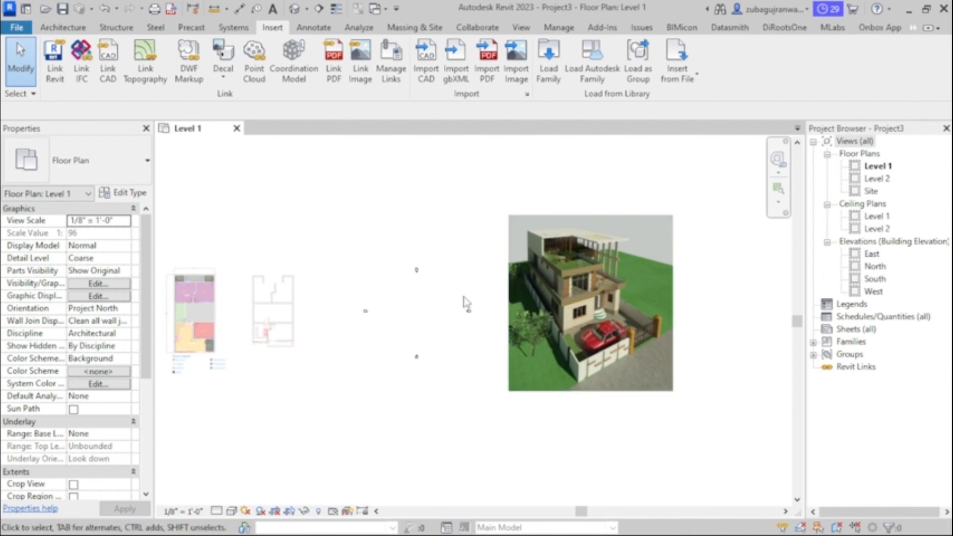
{"action": "scroll", "coordinate": [446, 293], "scroll_direction": "up", "scroll_amount": 2}
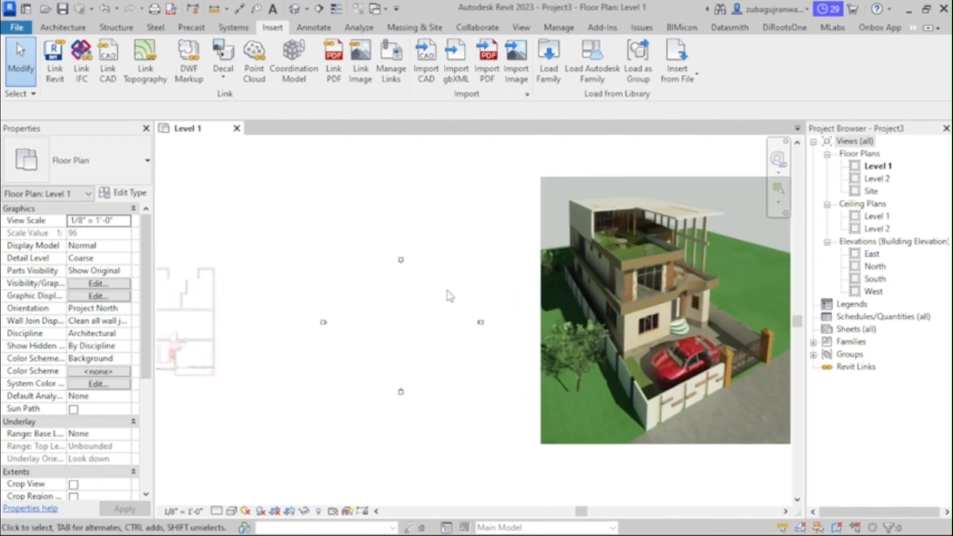
{"action": "scroll", "coordinate": [449, 292], "scroll_direction": "down", "scroll_amount": 2}
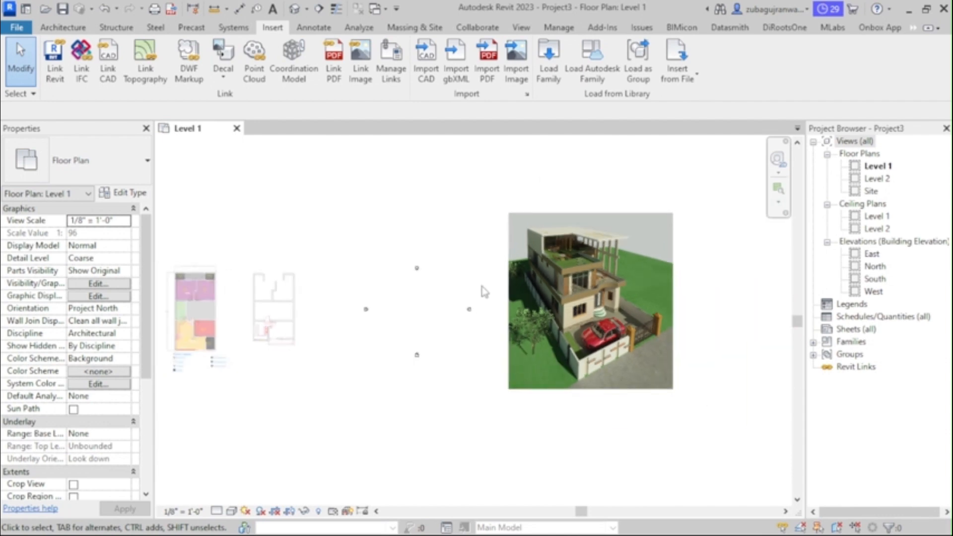
Step: Delete the placed house image and the floor plan PDF from the Level 1 view
{"action": "left_click", "coordinate": [498, 289]}
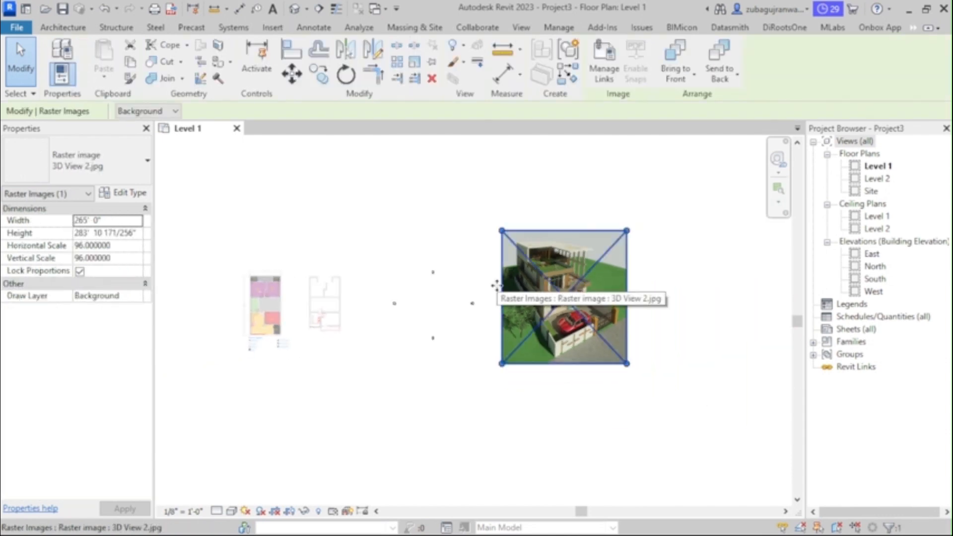
{"action": "key", "text": "Delete"}
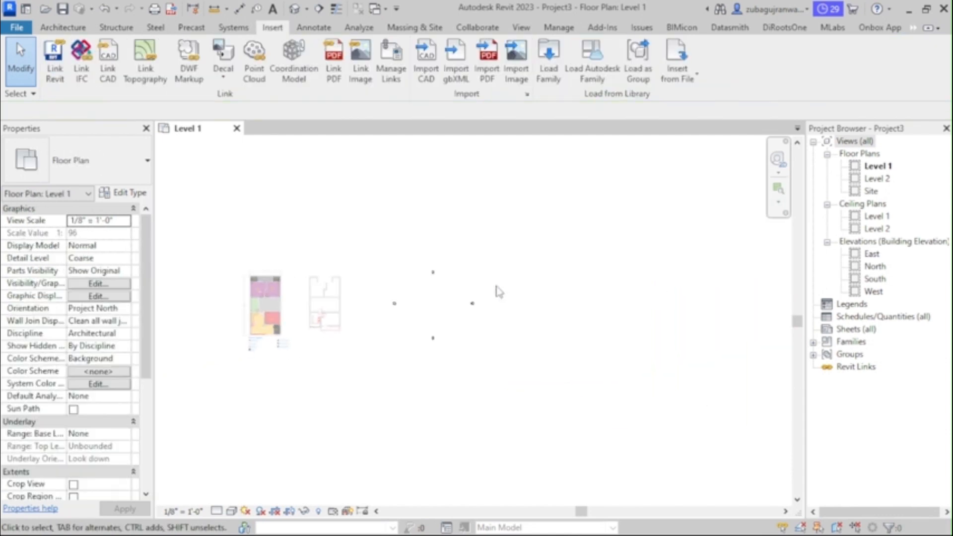
{"action": "left_click", "coordinate": [320, 312]}
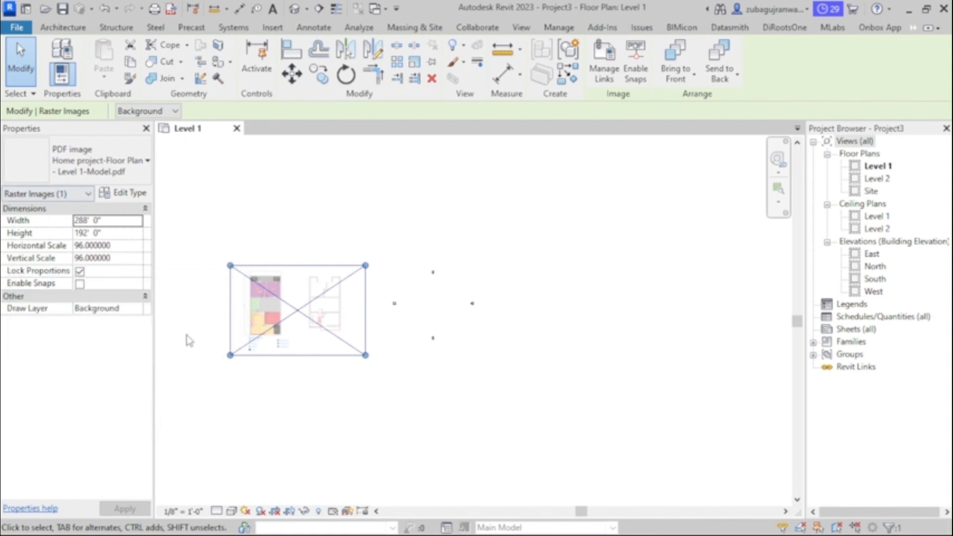
{"action": "scroll", "coordinate": [245, 304], "scroll_direction": "up", "scroll_amount": 2}
{"action": "scroll", "coordinate": [244, 305], "scroll_direction": "down", "scroll_amount": 2}
{"action": "scroll", "coordinate": [188, 311], "scroll_direction": "up", "scroll_amount": 2}
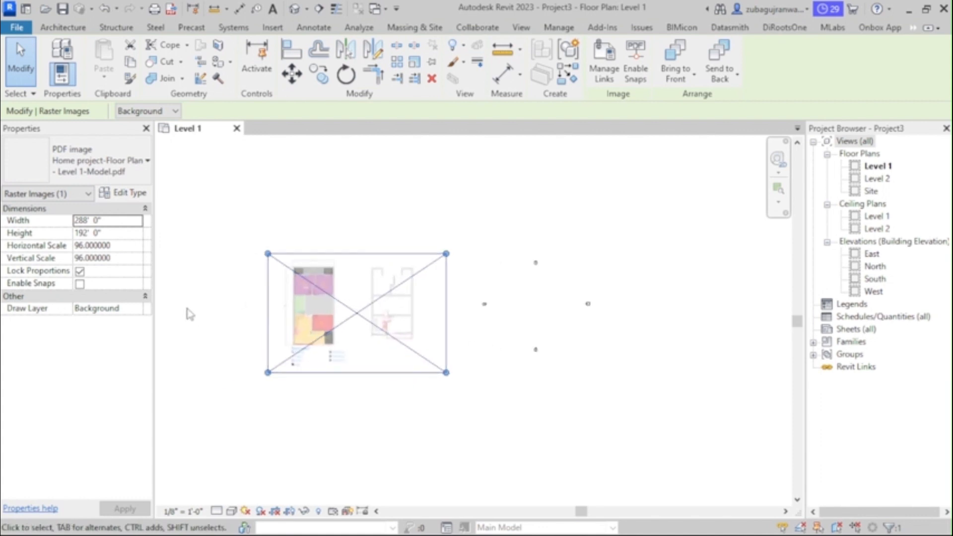
{"action": "key", "text": "Delete"}
{"action": "scroll", "coordinate": [347, 316], "scroll_direction": "down", "scroll_amount": 1}
{"action": "scroll", "coordinate": [482, 308], "scroll_direction": "up", "scroll_amount": 2}
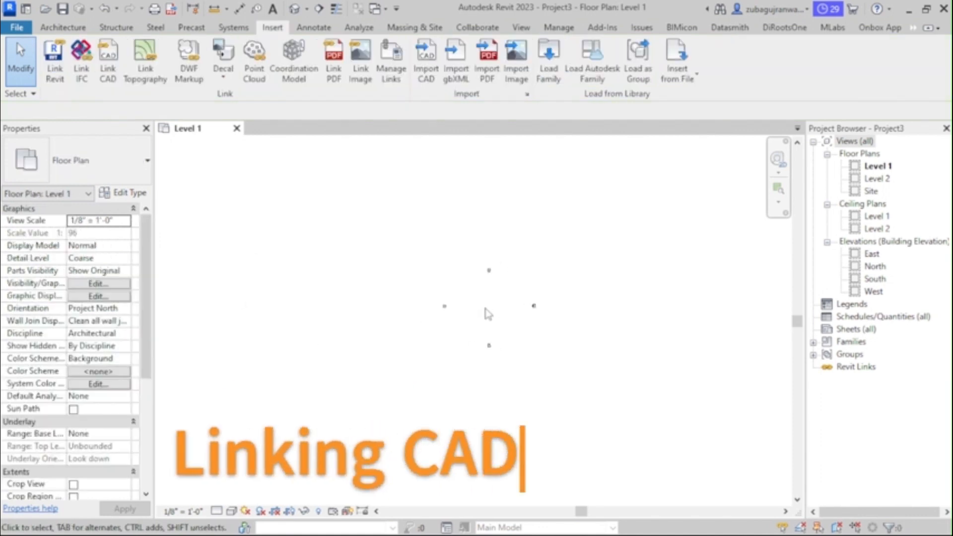
Step: Link the drawing Project.dwg from the Desktop into Level 1 as a DWG file with colors preserved
{"action": "scroll", "coordinate": [571, 291], "scroll_direction": "up", "scroll_amount": 1}
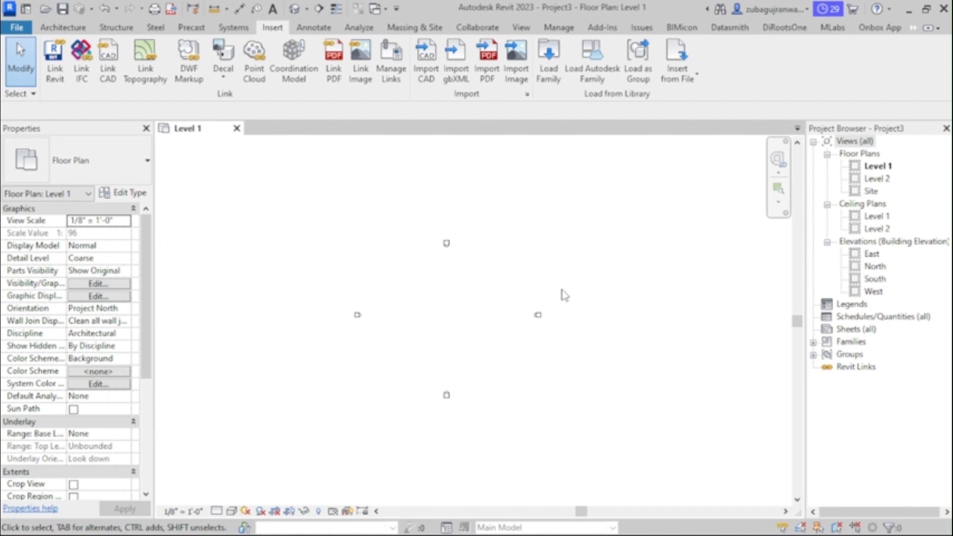
{"action": "left_click", "coordinate": [111, 76]}
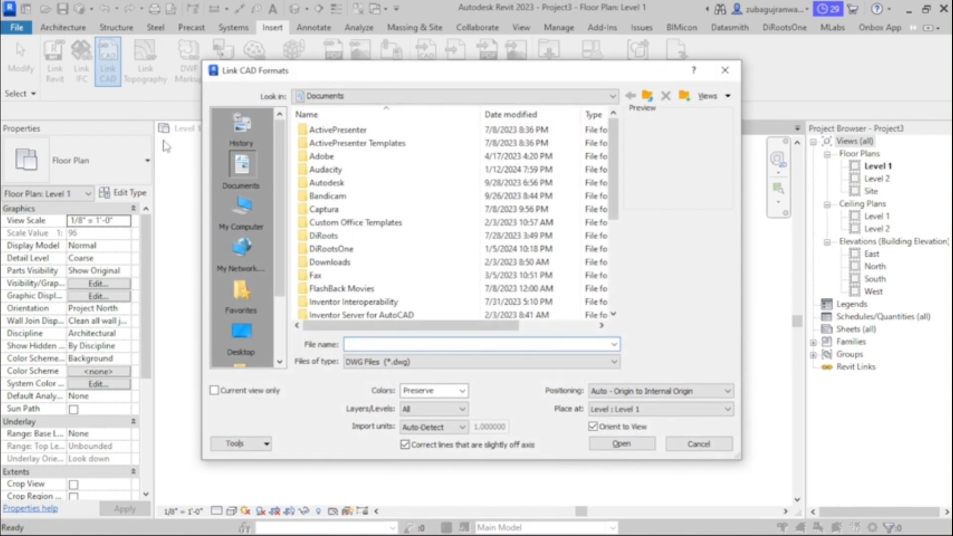
{"action": "left_click", "coordinate": [242, 347]}
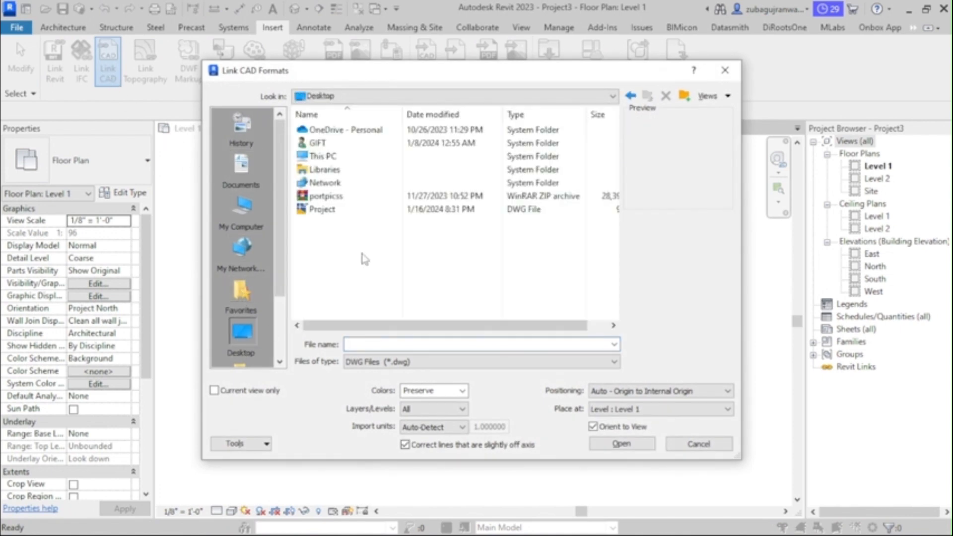
{"action": "left_click", "coordinate": [315, 213]}
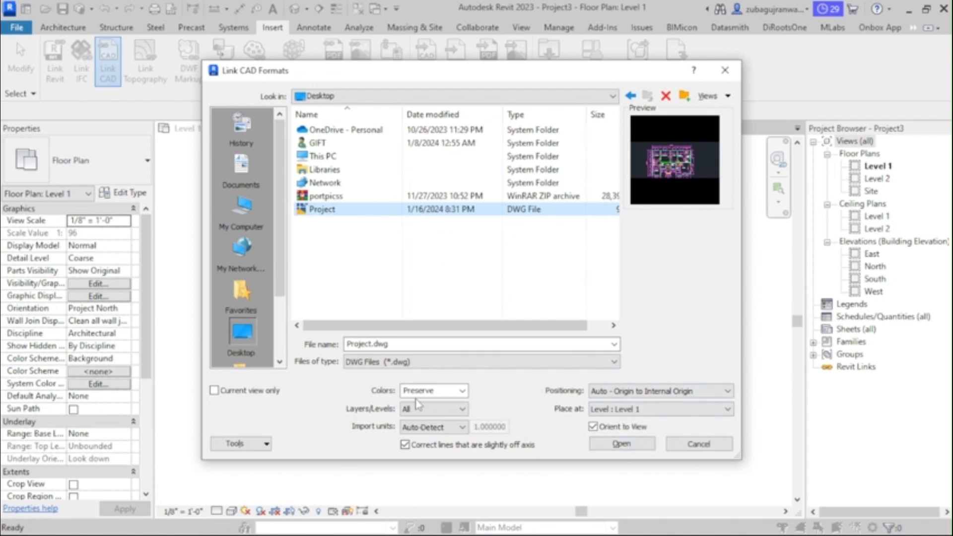
{"action": "left_click", "coordinate": [461, 392]}
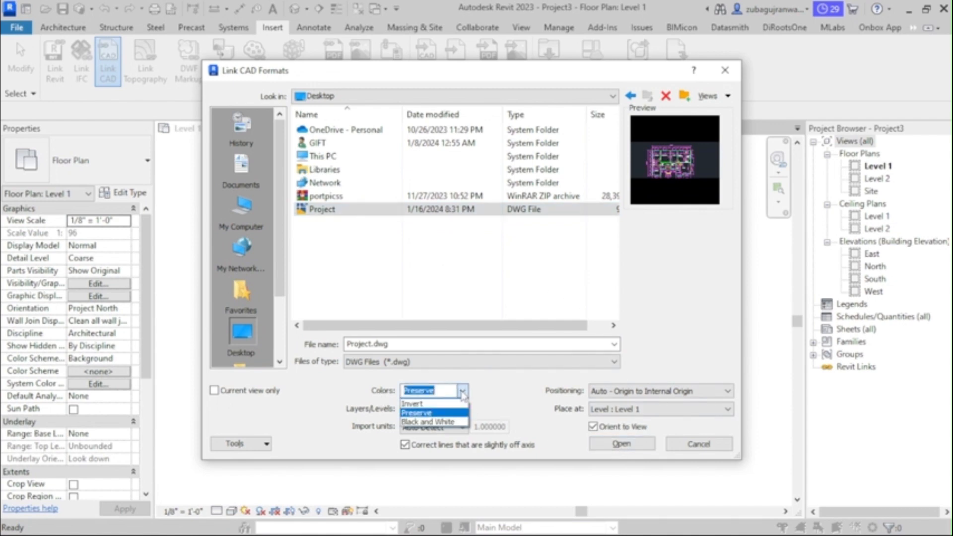
{"action": "left_click", "coordinate": [462, 393]}
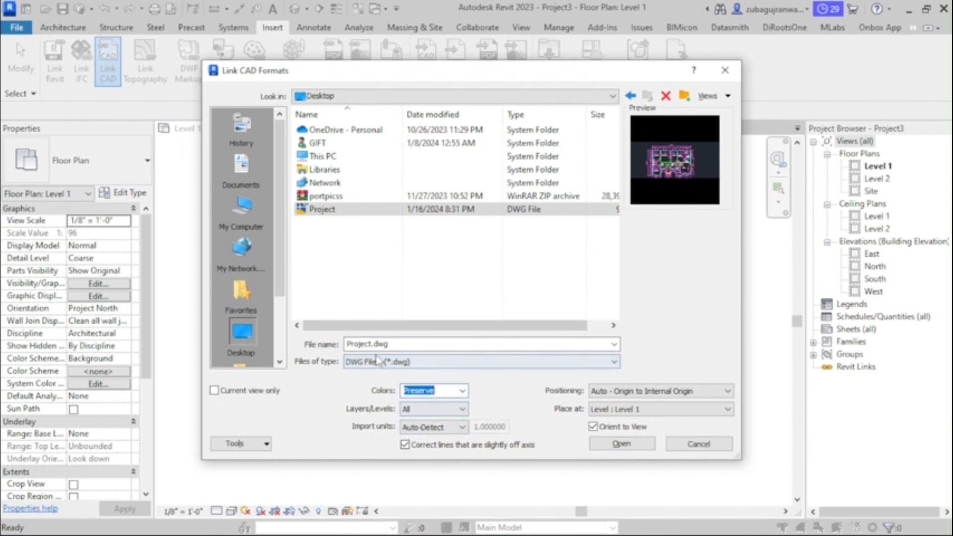
{"action": "left_click", "coordinate": [480, 364]}
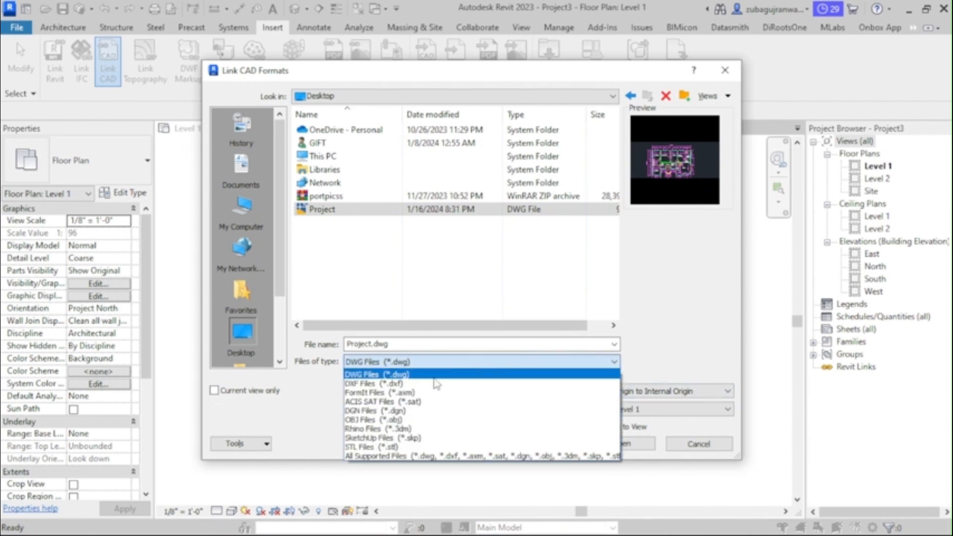
{"action": "left_click", "coordinate": [377, 374]}
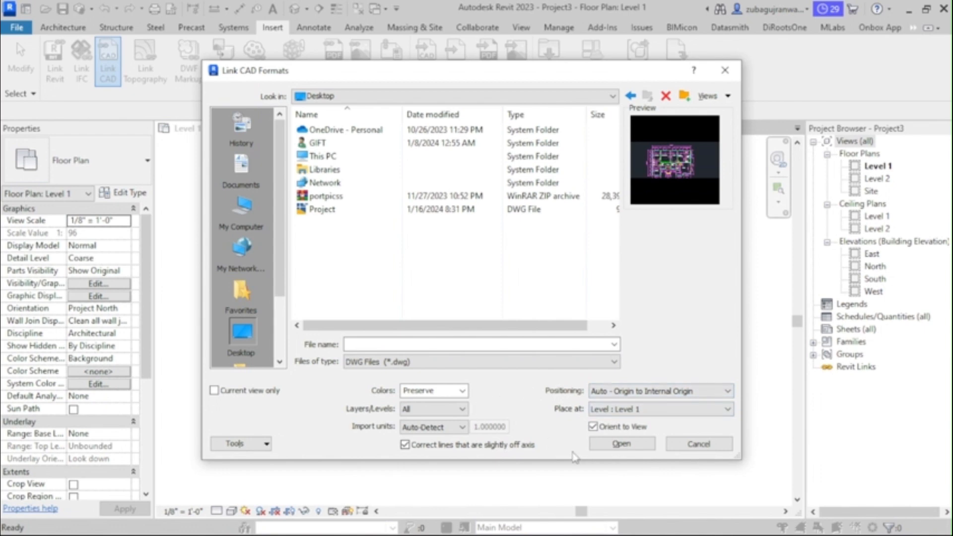
{"action": "left_click", "coordinate": [615, 445]}
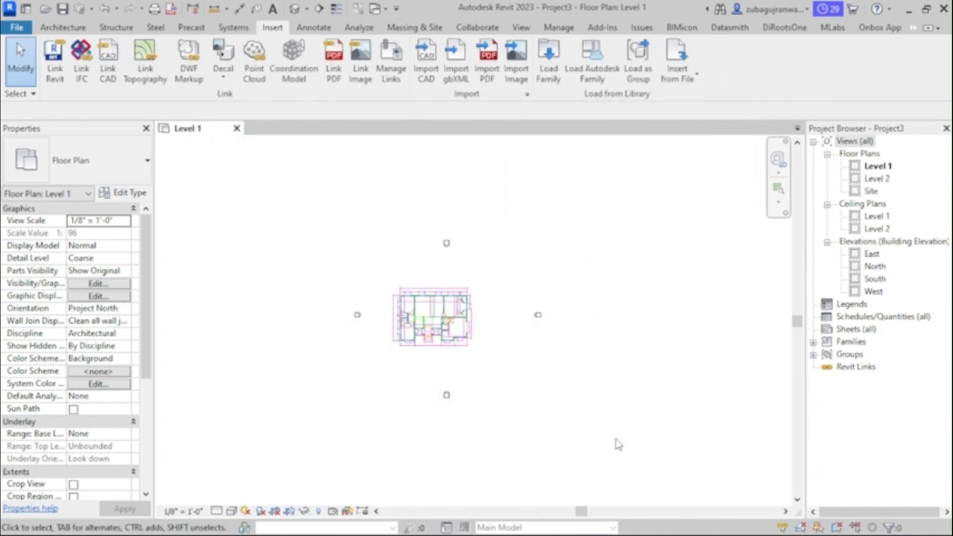
Step: Query a dimension line above the plan in the linked drawing and delete its layer A-ANNO-DIMS-96
{"action": "scroll", "coordinate": [412, 305], "scroll_direction": "up", "scroll_amount": 6}
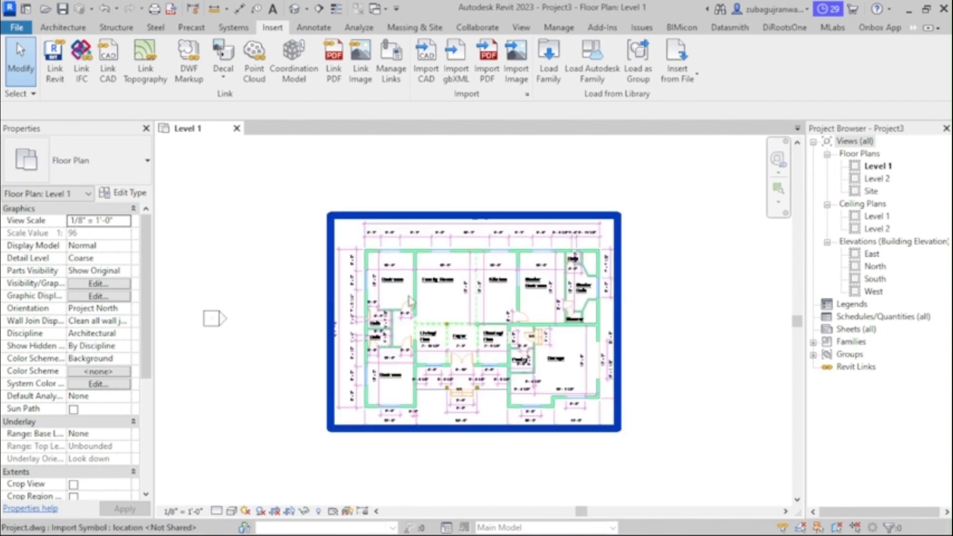
{"action": "scroll", "coordinate": [411, 301], "scroll_direction": "down", "scroll_amount": 1}
{"action": "scroll", "coordinate": [434, 354], "scroll_direction": "up", "scroll_amount": 1}
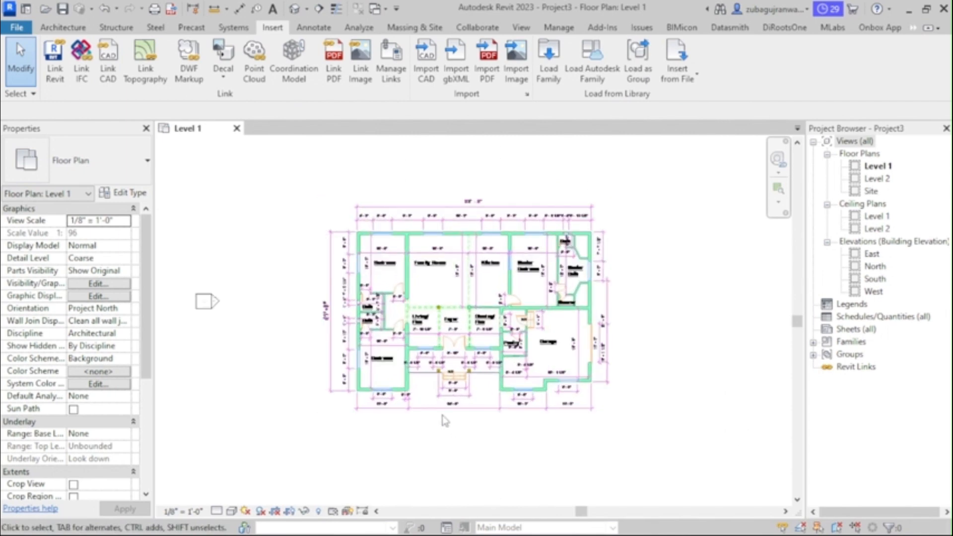
{"action": "left_click", "coordinate": [440, 413]}
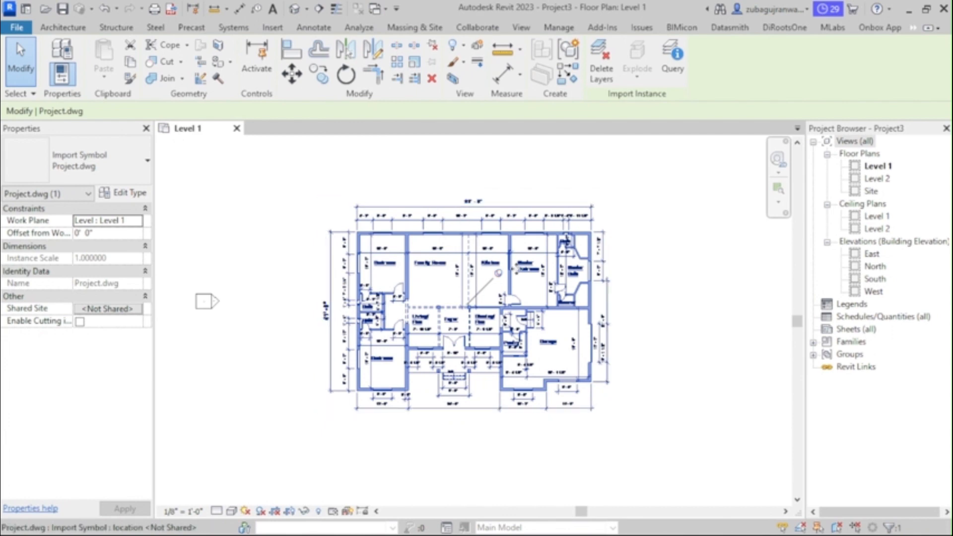
{"action": "scroll", "coordinate": [515, 268], "scroll_direction": "up", "scroll_amount": 2}
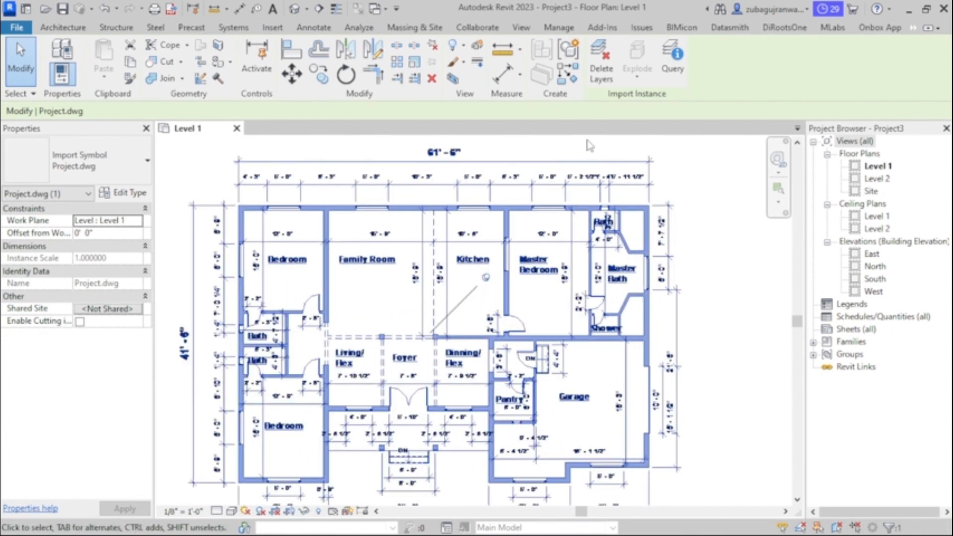
{"action": "left_click", "coordinate": [671, 70]}
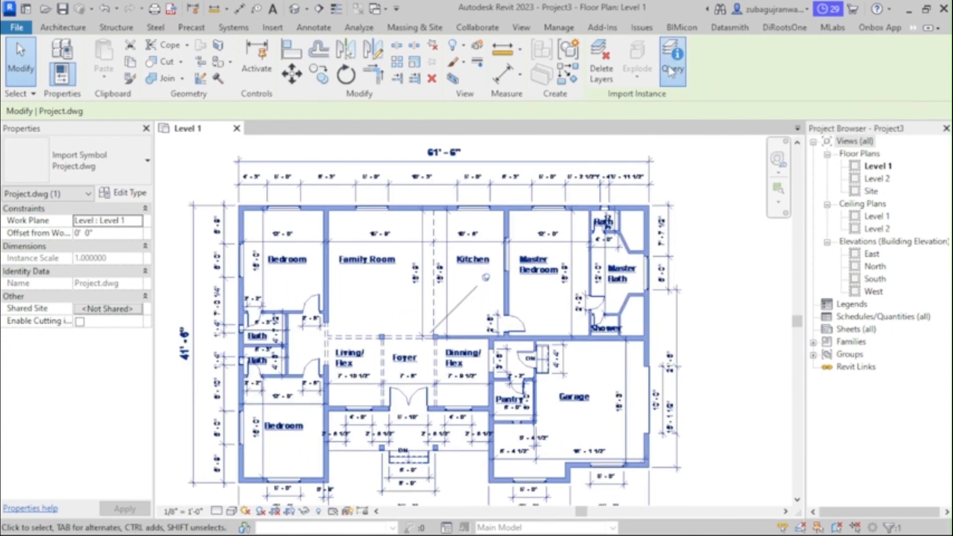
{"action": "scroll", "coordinate": [231, 177], "scroll_direction": "up", "scroll_amount": 3}
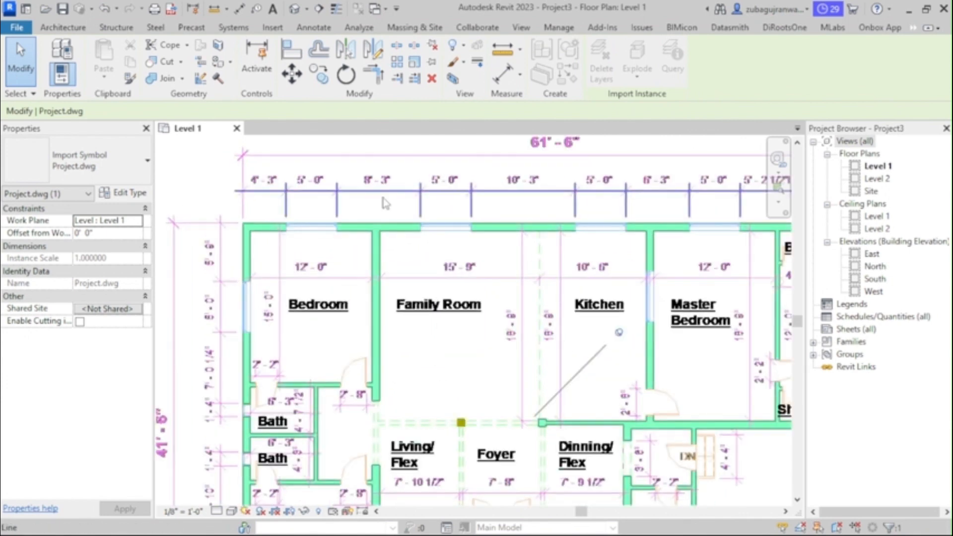
{"action": "scroll", "coordinate": [411, 204], "scroll_direction": "down", "scroll_amount": 3}
{"action": "scroll", "coordinate": [407, 204], "scroll_direction": "up", "scroll_amount": 2}
{"action": "left_click", "coordinate": [403, 201]}
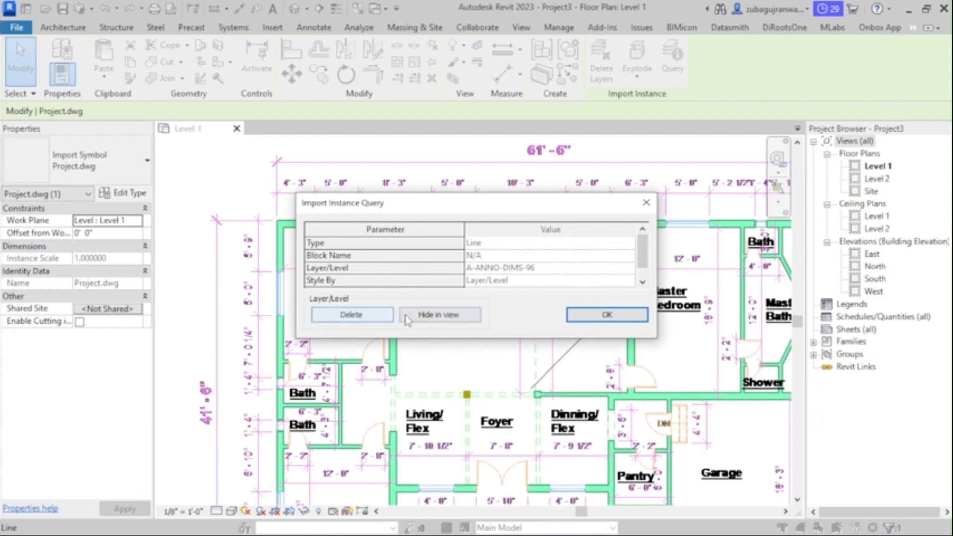
{"action": "left_click", "coordinate": [370, 317]}
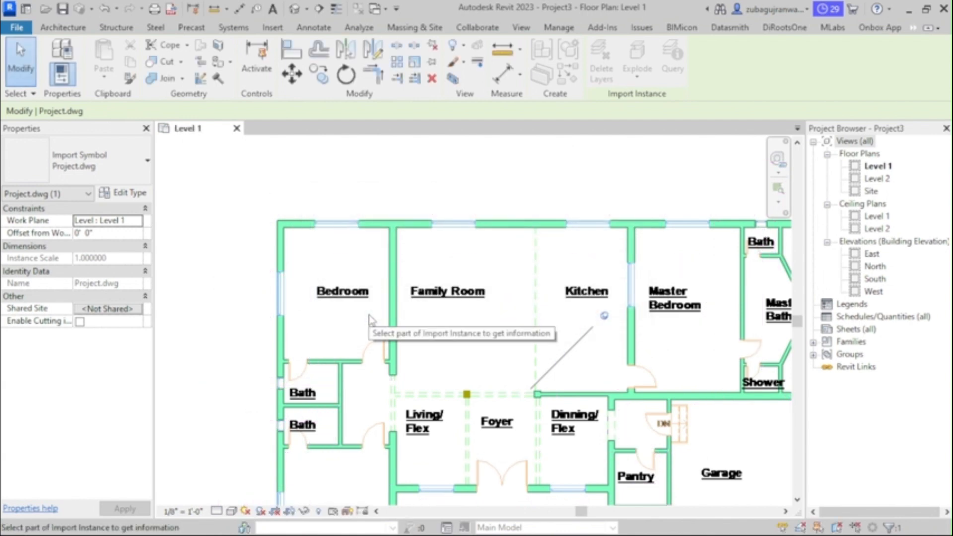
Step: Undo the deletion of the linked drawing's dimension layer after checking the plan without it
{"action": "scroll", "coordinate": [370, 317], "scroll_direction": "down", "scroll_amount": 3}
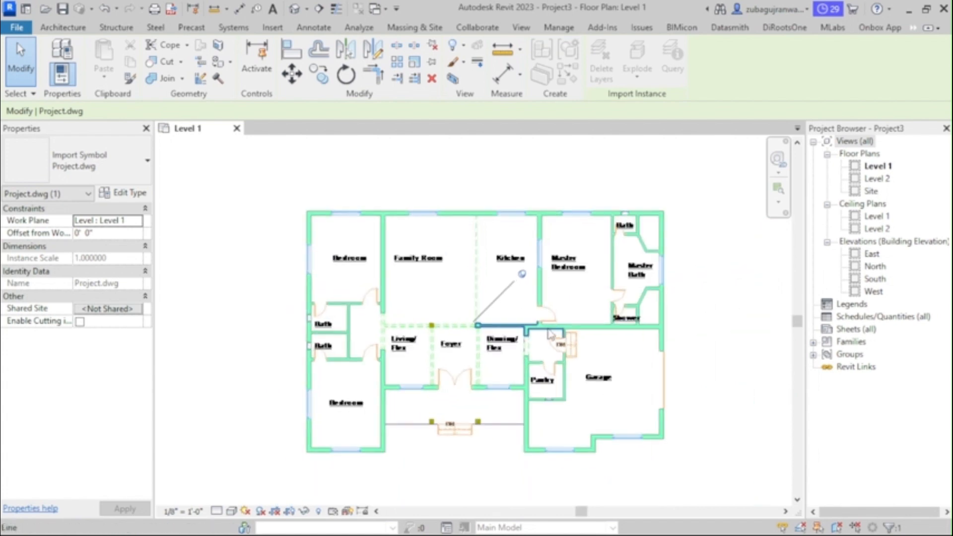
{"action": "scroll", "coordinate": [536, 327], "scroll_direction": "up", "scroll_amount": 1}
{"action": "scroll", "coordinate": [516, 280], "scroll_direction": "down", "scroll_amount": 2}
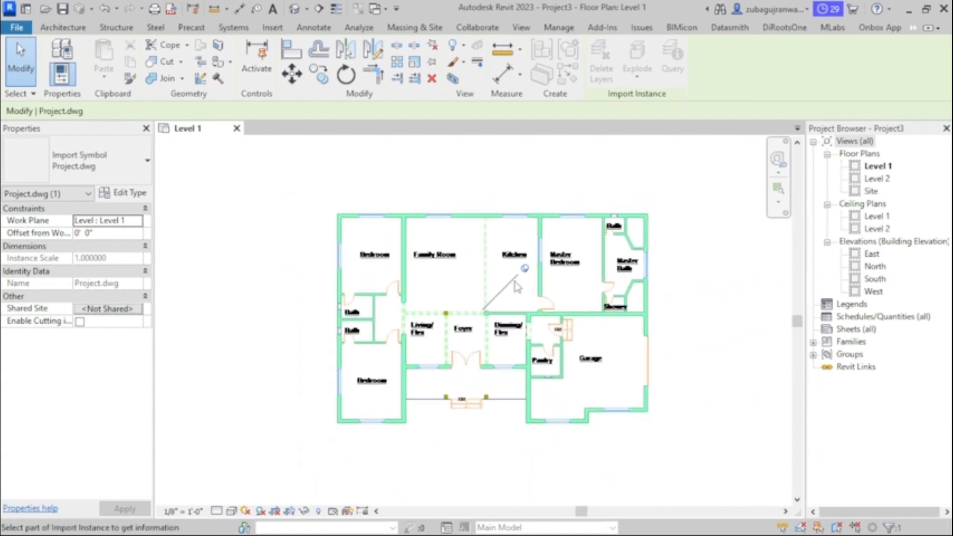
{"action": "key", "text": "ctrl+z"}
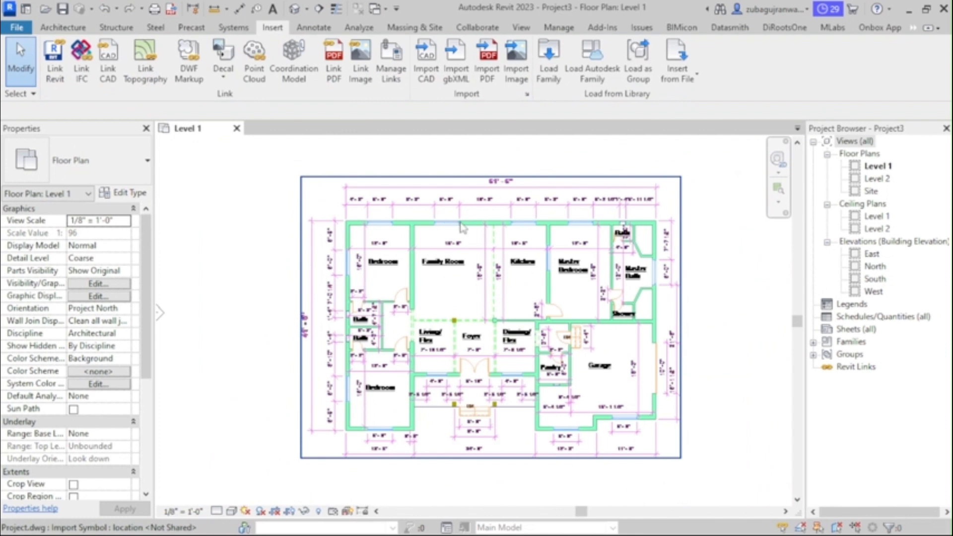
{"action": "scroll", "coordinate": [460, 223], "scroll_direction": "down", "scroll_amount": 3}
{"action": "scroll", "coordinate": [579, 290], "scroll_direction": "up", "scroll_amount": 3}
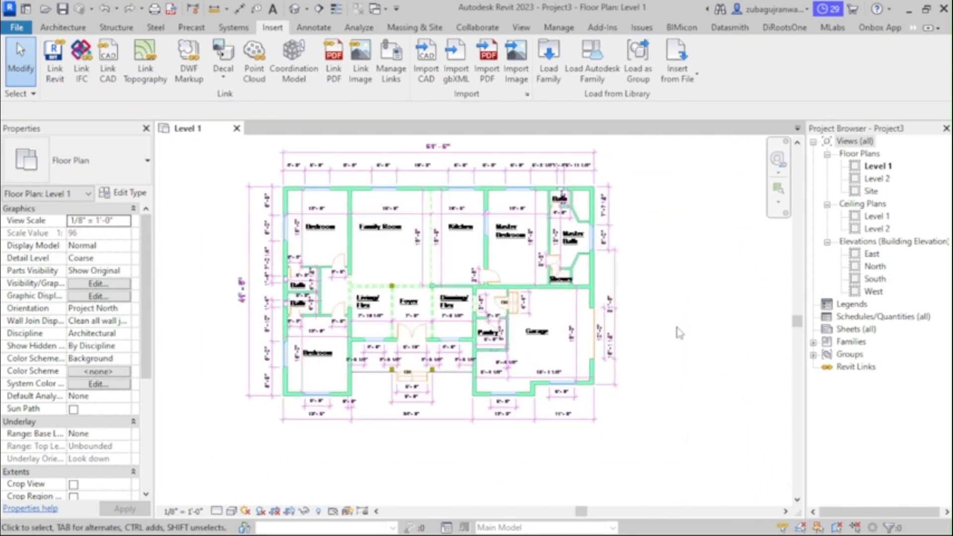
Step: Examine the linked plan's exterior walls and the wall thickness dimension beside the lower bedroom
{"action": "left_click", "coordinate": [63, 28]}
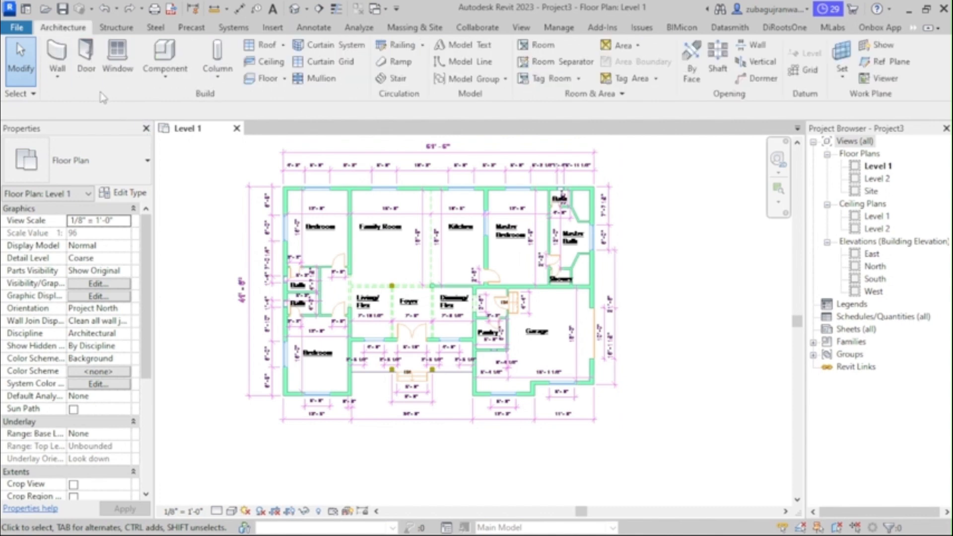
{"action": "scroll", "coordinate": [286, 184], "scroll_direction": "up", "scroll_amount": 4}
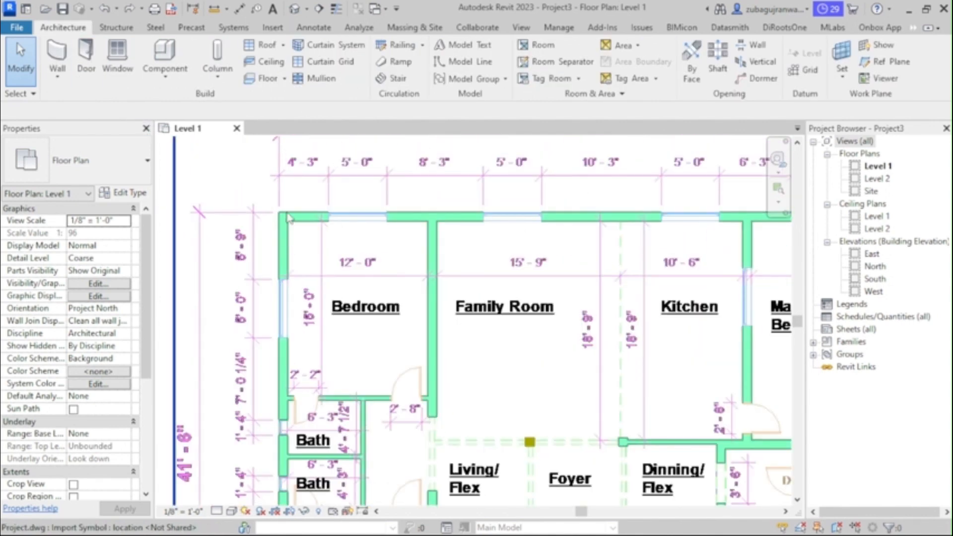
{"action": "scroll", "coordinate": [288, 219], "scroll_direction": "down", "scroll_amount": 5}
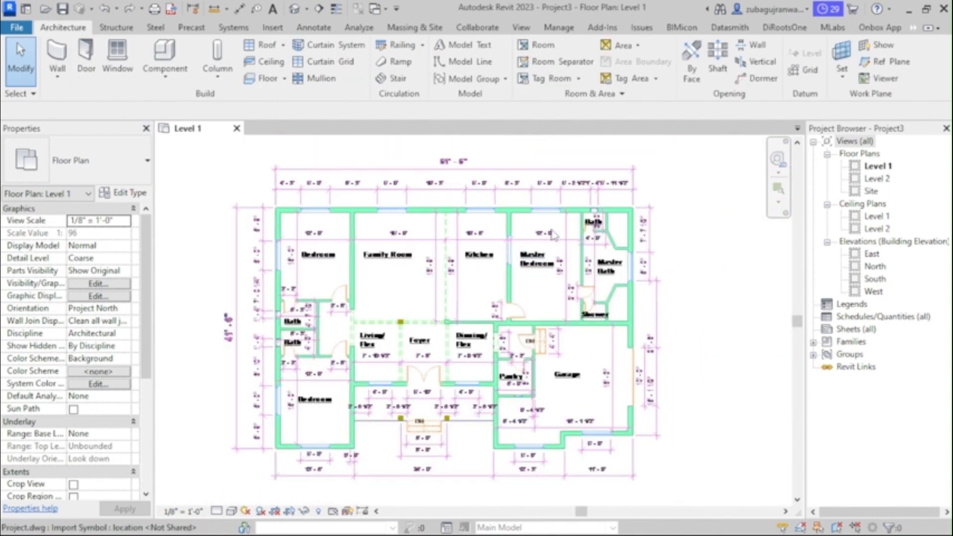
{"action": "scroll", "coordinate": [606, 201], "scroll_direction": "up", "scroll_amount": 4}
{"action": "scroll", "coordinate": [615, 182], "scroll_direction": "down", "scroll_amount": 5}
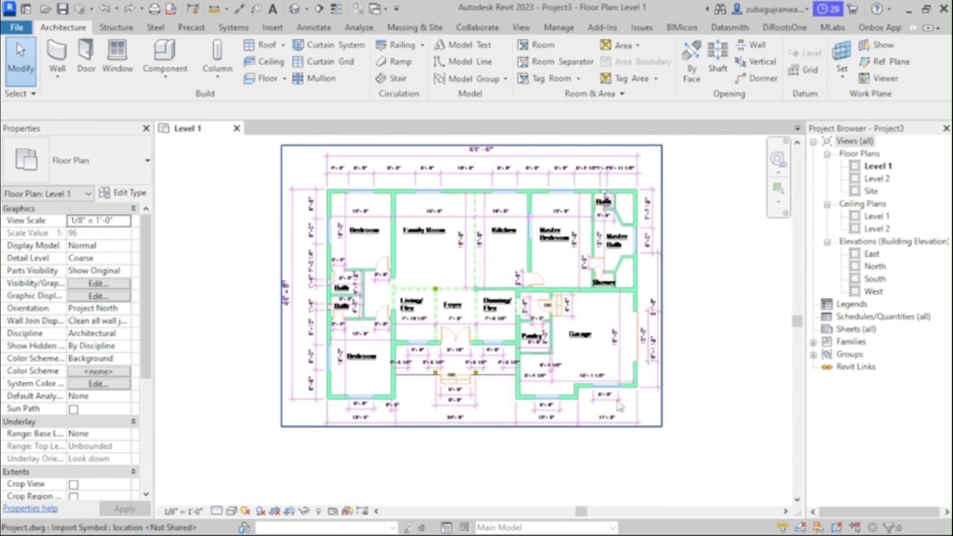
{"action": "scroll", "coordinate": [230, 382], "scroll_direction": "up", "scroll_amount": 5}
{"action": "scroll", "coordinate": [271, 381], "scroll_direction": "up", "scroll_amount": 1}
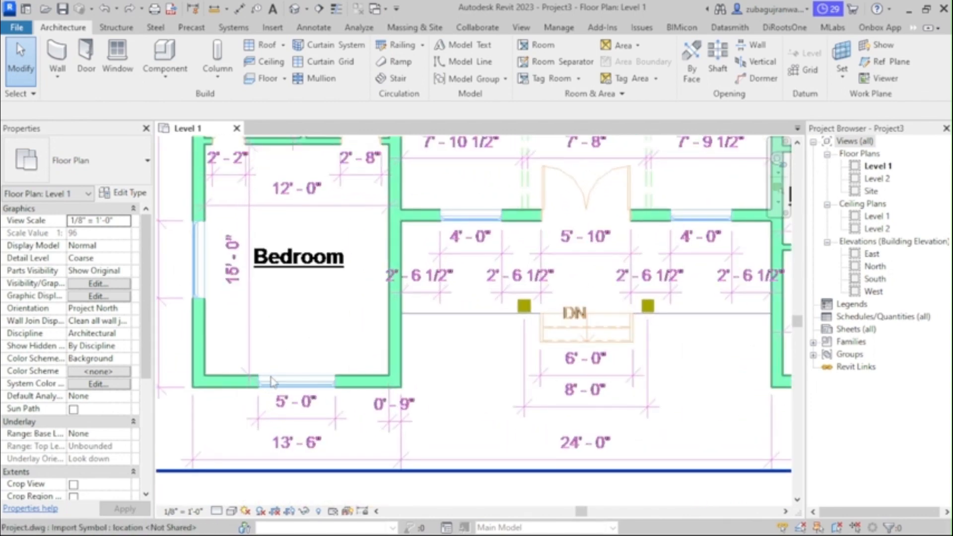
{"action": "scroll", "coordinate": [365, 378], "scroll_direction": "up", "scroll_amount": 2}
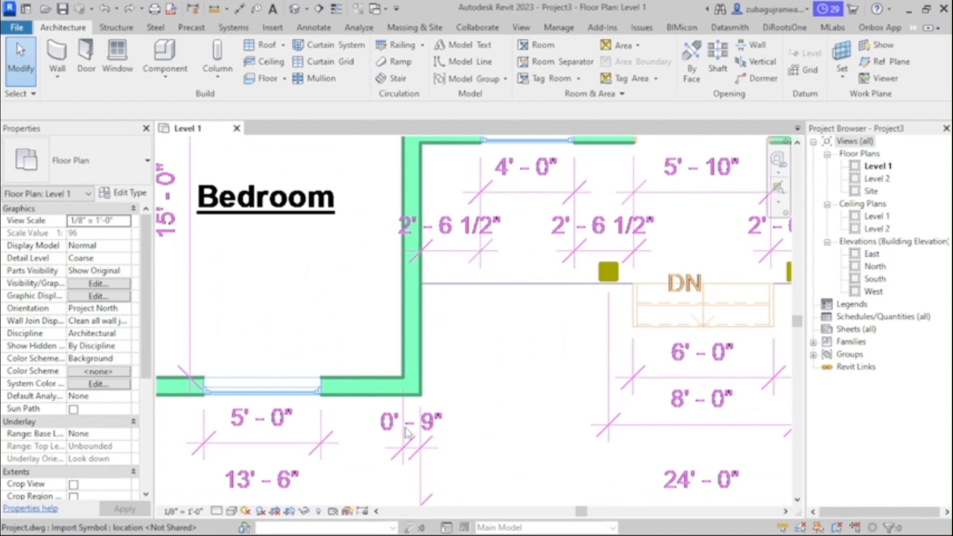
{"action": "scroll", "coordinate": [406, 433], "scroll_direction": "down", "scroll_amount": 6}
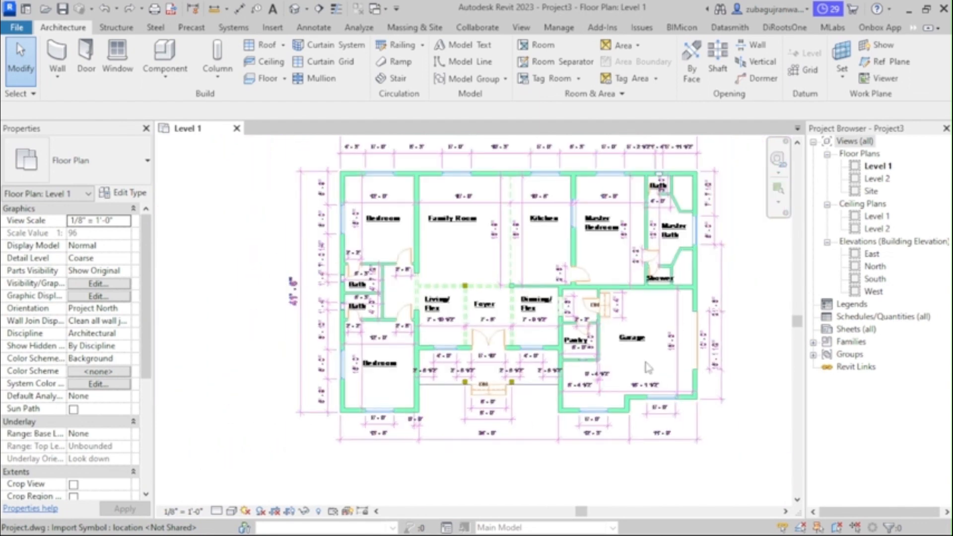
{"action": "scroll", "coordinate": [437, 355], "scroll_direction": "down", "scroll_amount": 2}
Step: Start a new wall and duplicate the basic wall type Generic - 8" as Generic - 9"
{"action": "left_click", "coordinate": [55, 59]}
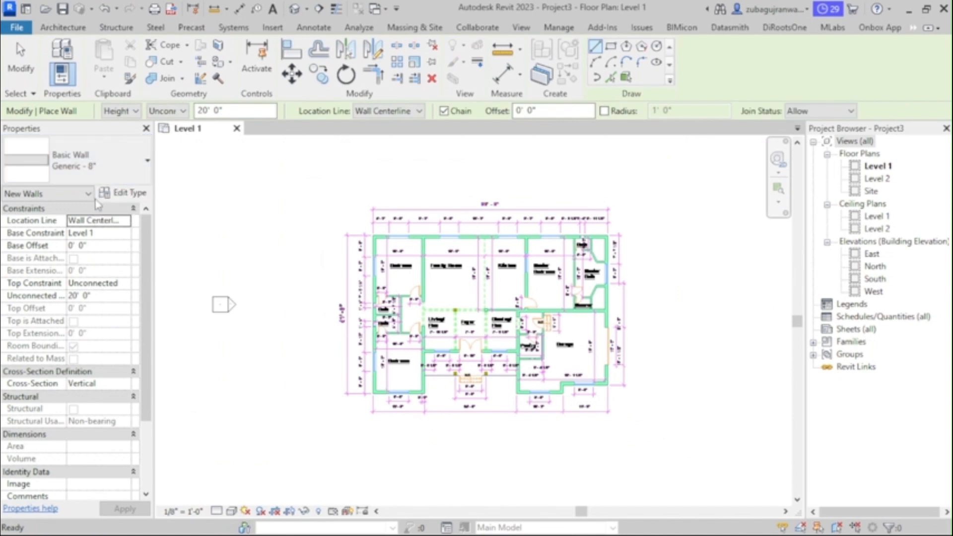
{"action": "left_click", "coordinate": [117, 194]}
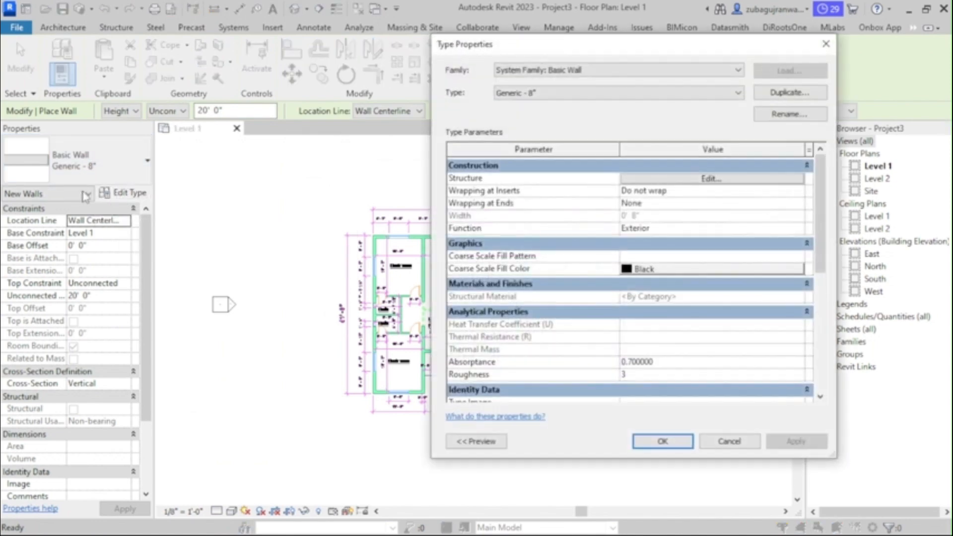
{"action": "left_click", "coordinate": [805, 93]}
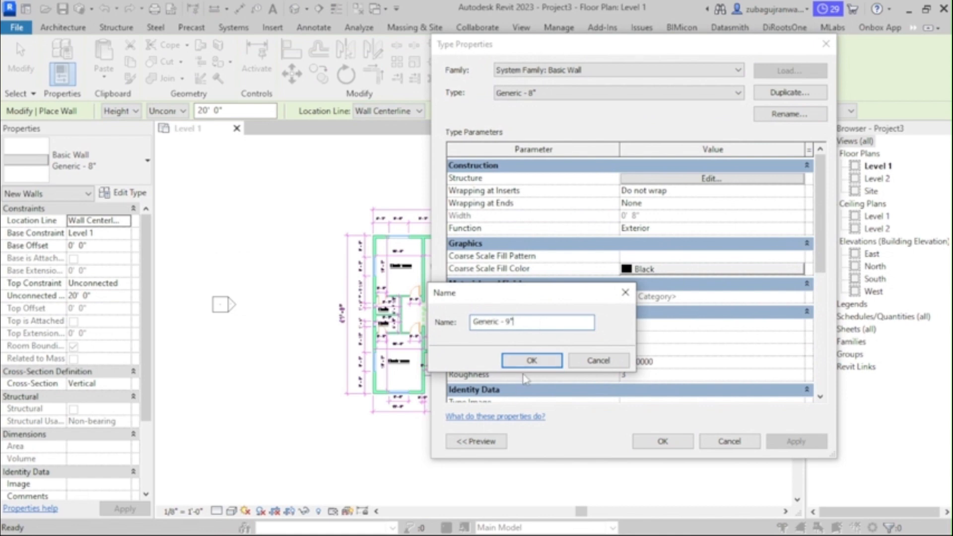
{"action": "left_click", "coordinate": [530, 360]}
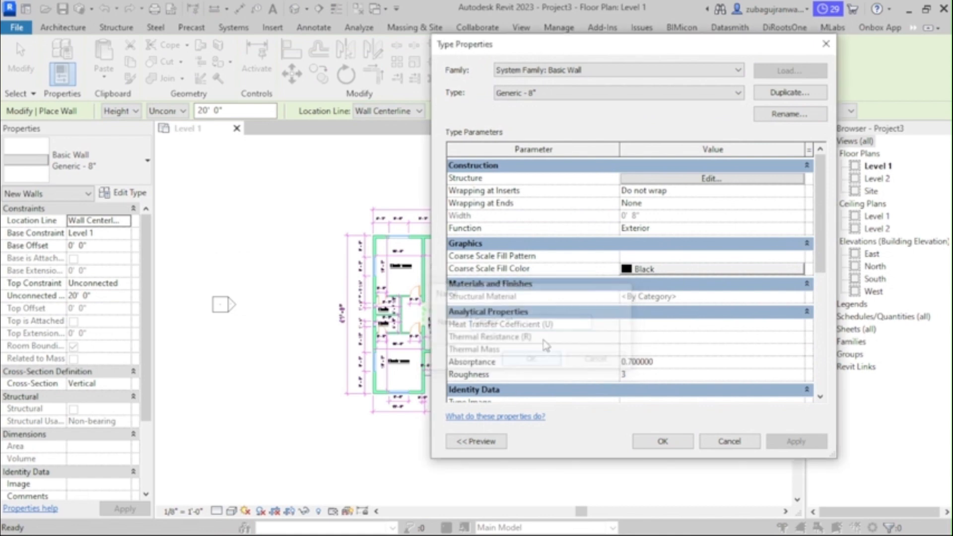
Step: Set the structure layer thickness of the Generic - 9" wall type to 0' 9" and accept the type
{"action": "left_click", "coordinate": [683, 180]}
{"action": "left_click", "coordinate": [650, 187]}
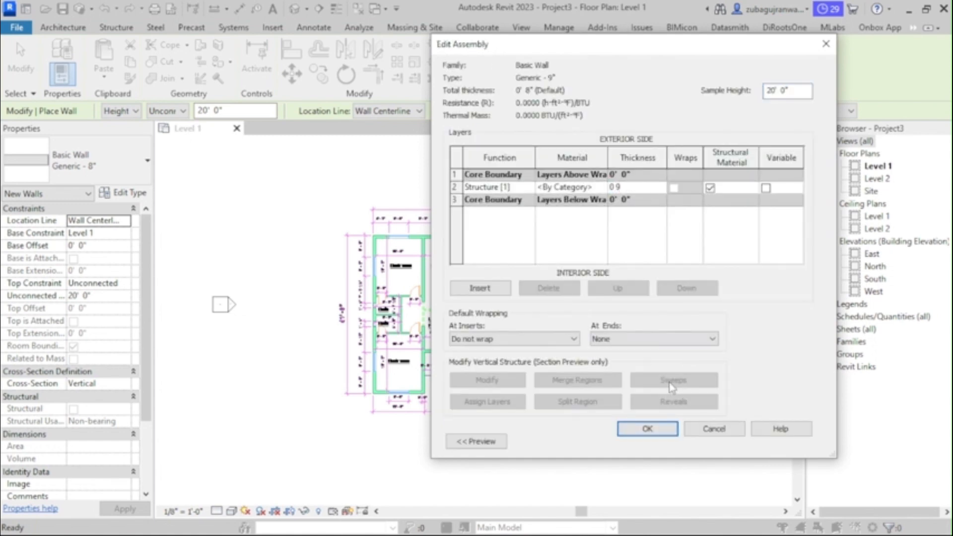
{"action": "left_click", "coordinate": [660, 433]}
{"action": "left_click", "coordinate": [662, 441]}
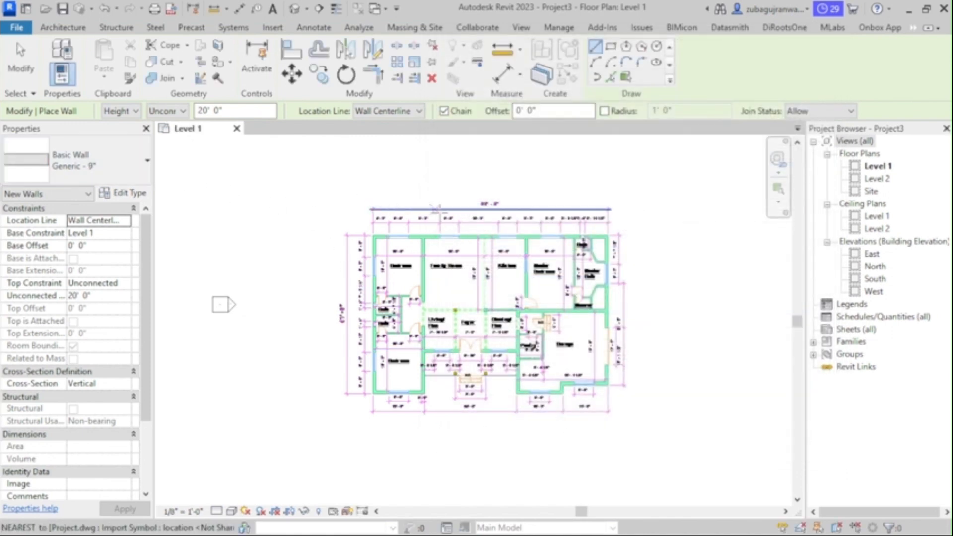
{"action": "scroll", "coordinate": [479, 224], "scroll_direction": "up", "scroll_amount": 3}
{"action": "scroll", "coordinate": [568, 239], "scroll_direction": "up", "scroll_amount": 1}
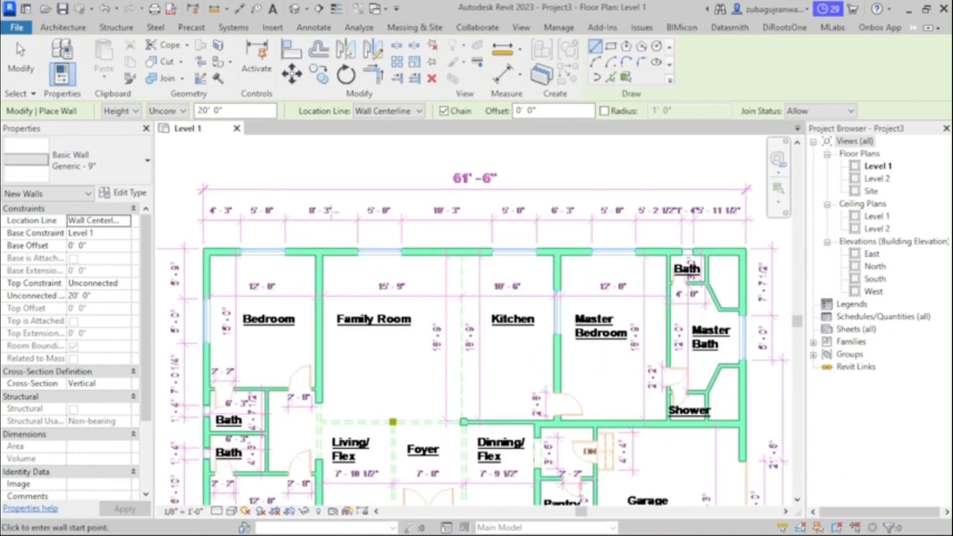
Step: Set the wall location line to Finish Face: Exterior and draw the upper exterior wall between the plan's two outer corners
{"action": "left_click", "coordinate": [595, 47]}
{"action": "left_click", "coordinate": [399, 111]}
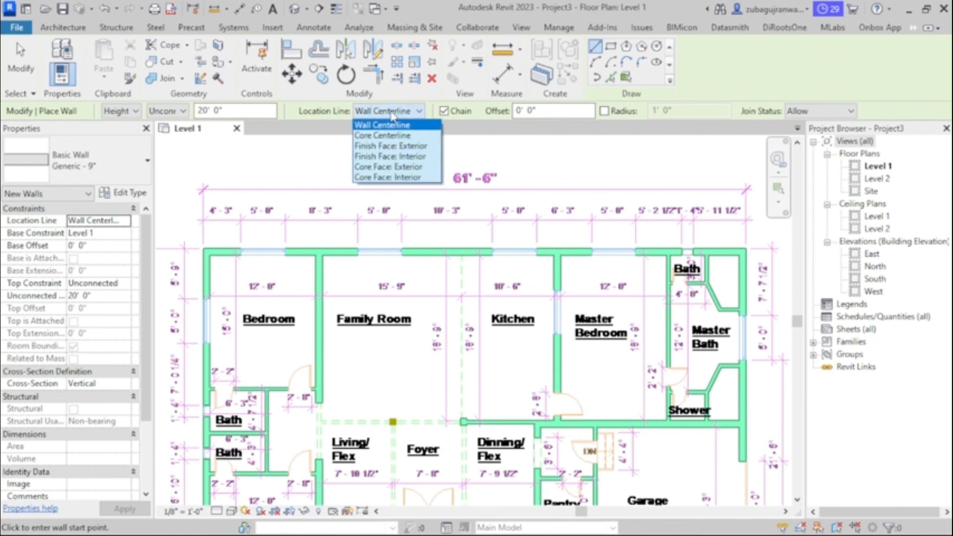
{"action": "left_click", "coordinate": [395, 145]}
{"action": "scroll", "coordinate": [201, 234], "scroll_direction": "up", "scroll_amount": 2}
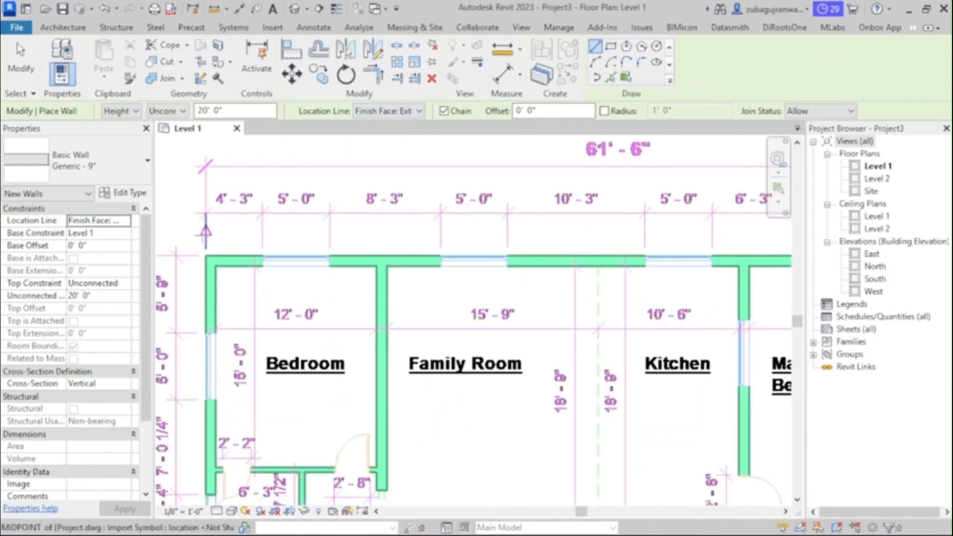
{"action": "left_click", "coordinate": [206, 255]}
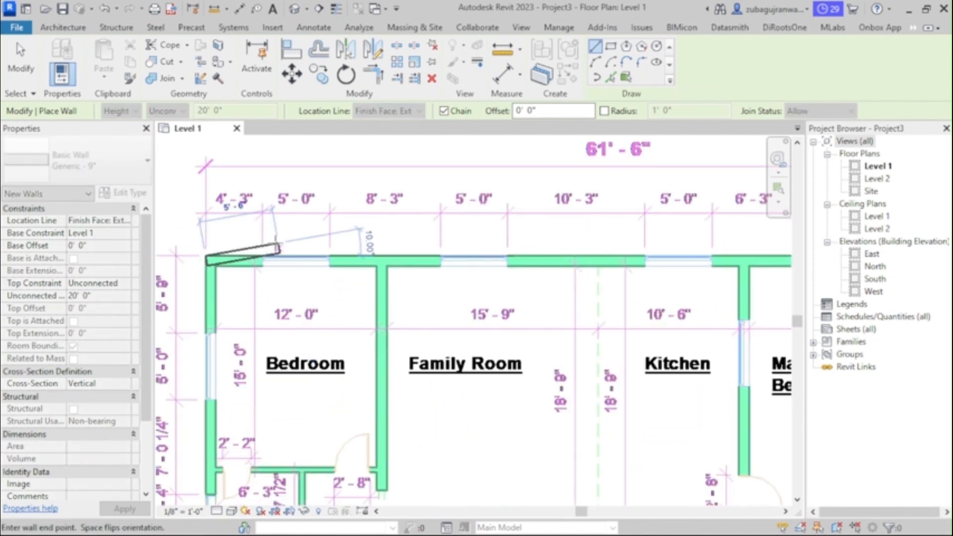
{"action": "scroll", "coordinate": [277, 262], "scroll_direction": "down", "scroll_amount": 8}
{"action": "scroll", "coordinate": [452, 251], "scroll_direction": "up", "scroll_amount": 6}
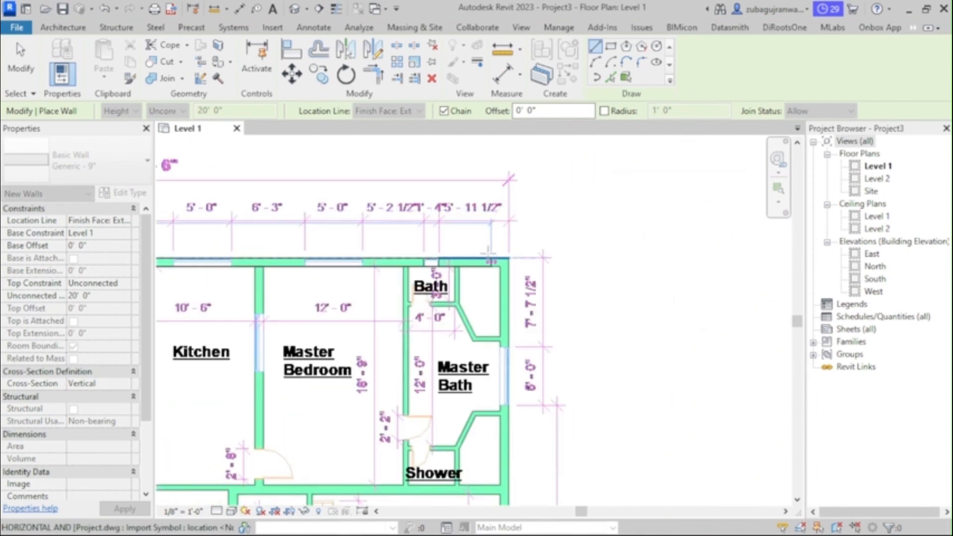
{"action": "left_click", "coordinate": [511, 258]}
Step: Draw the 39' 3" exterior wall beside the Master Bath and Garage, continuing 11' 9" along the Garage's lower edge to the notch
{"action": "scroll", "coordinate": [511, 258], "scroll_direction": "down", "scroll_amount": 6}
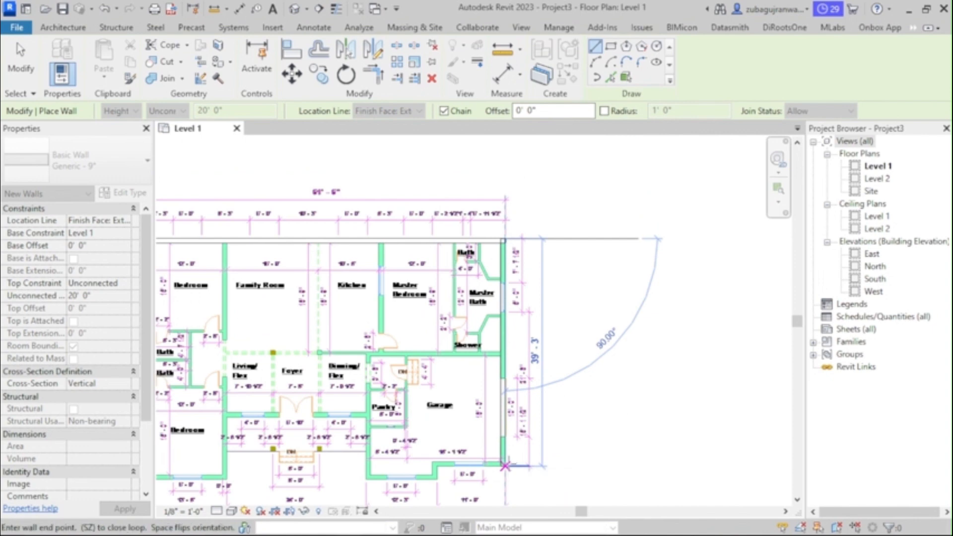
{"action": "left_click", "coordinate": [504, 467]}
{"action": "scroll", "coordinate": [436, 468], "scroll_direction": "up", "scroll_amount": 4}
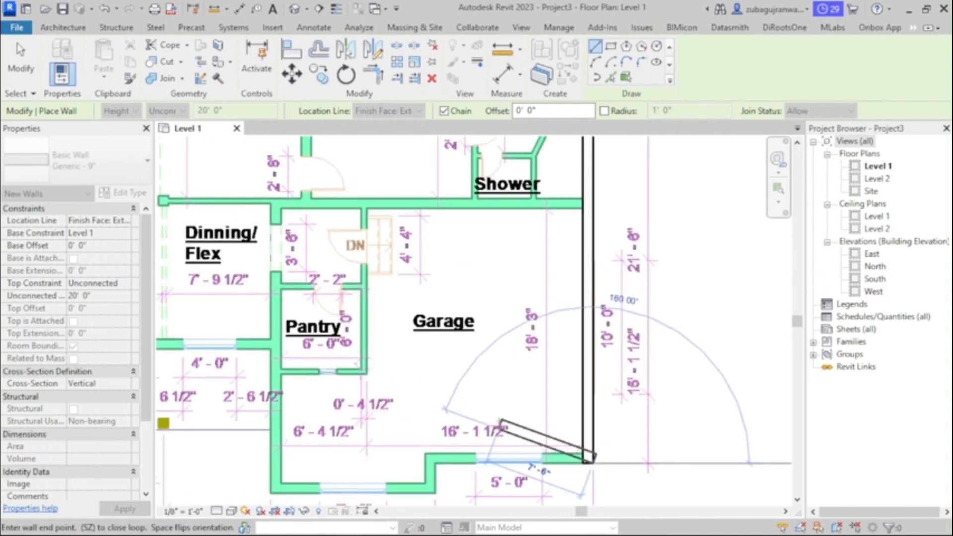
{"action": "scroll", "coordinate": [499, 421], "scroll_direction": "down", "scroll_amount": 3}
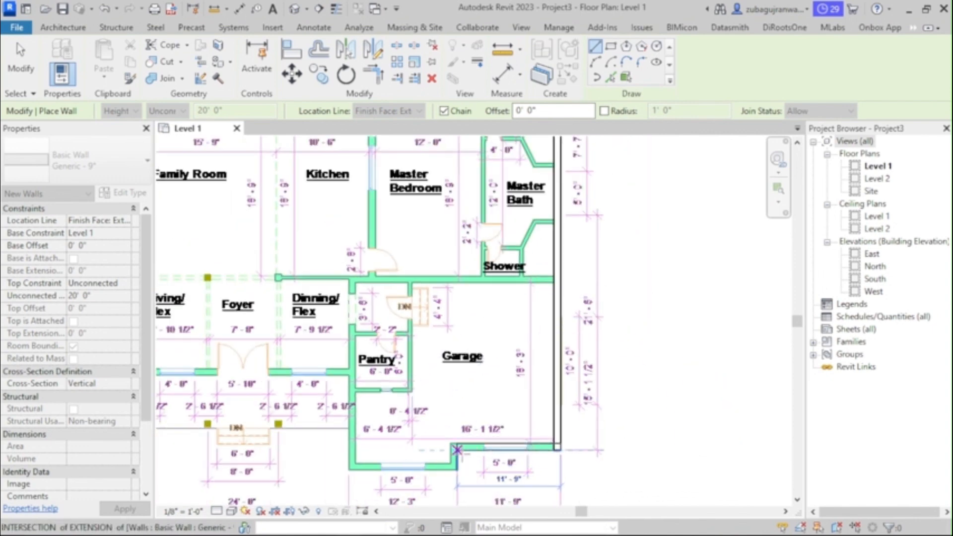
{"action": "left_click", "coordinate": [457, 450]}
{"action": "scroll", "coordinate": [459, 451], "scroll_direction": "up", "scroll_amount": 3}
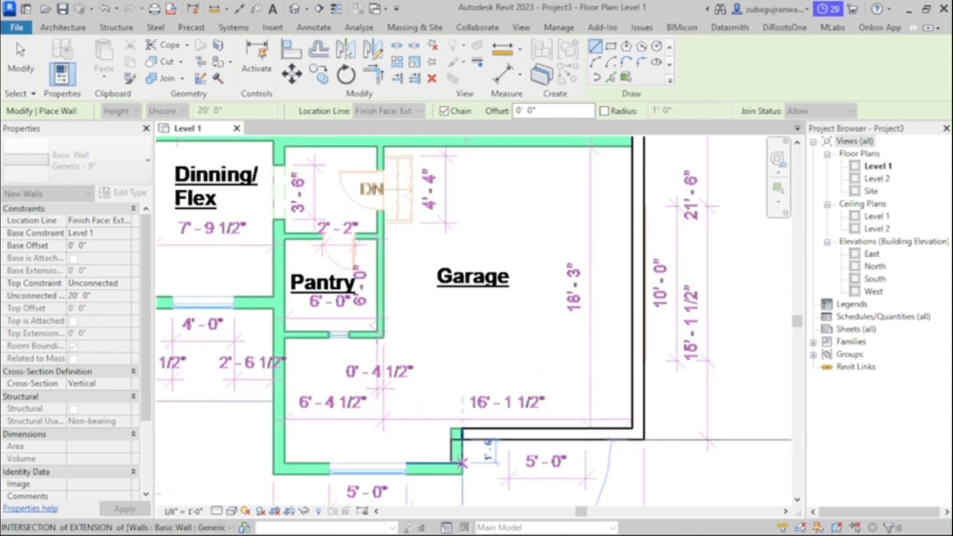
{"action": "key", "text": "Escape"}
Step: Create walls from picked CAD lines around the notch at the Garage's lower edge, up to the 5' 0" window opening
{"action": "scroll", "coordinate": [521, 359], "scroll_direction": "down", "scroll_amount": 2}
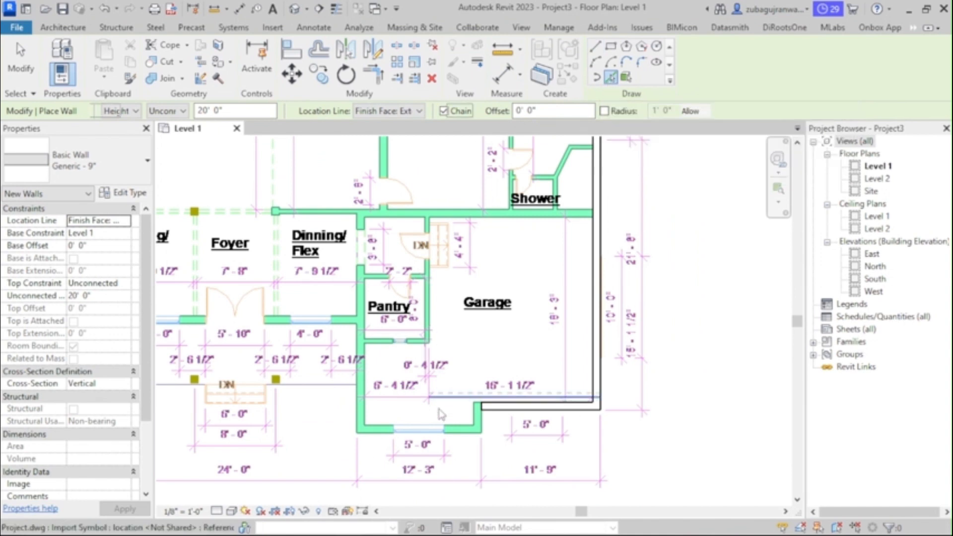
{"action": "scroll", "coordinate": [444, 421], "scroll_direction": "up", "scroll_amount": 3}
{"action": "left_click", "coordinate": [484, 406]}
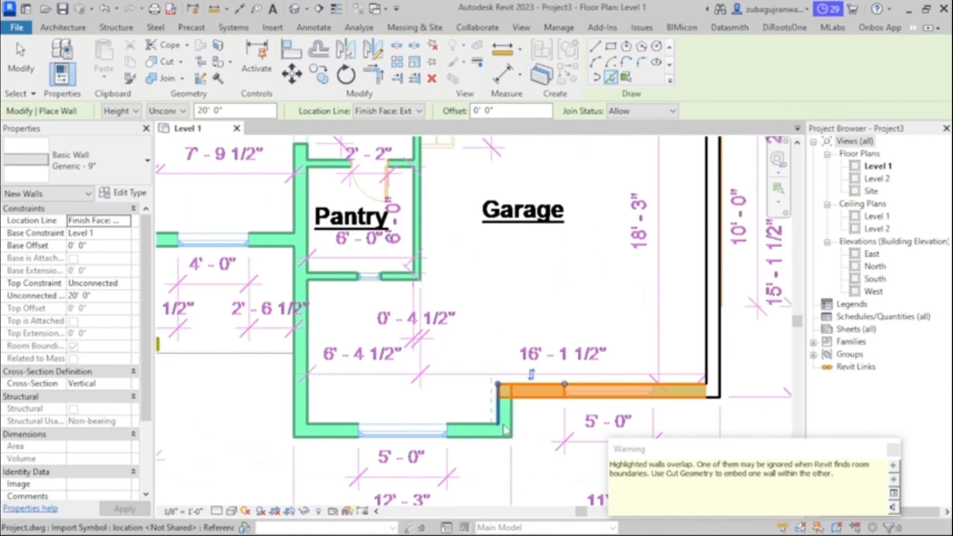
{"action": "scroll", "coordinate": [496, 427], "scroll_direction": "up", "scroll_amount": 2}
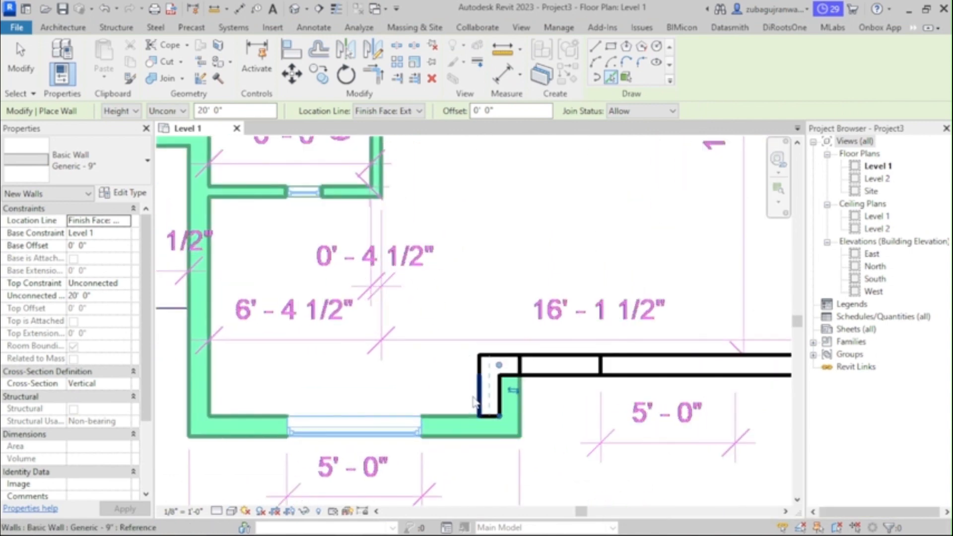
{"action": "left_click", "coordinate": [440, 419]}
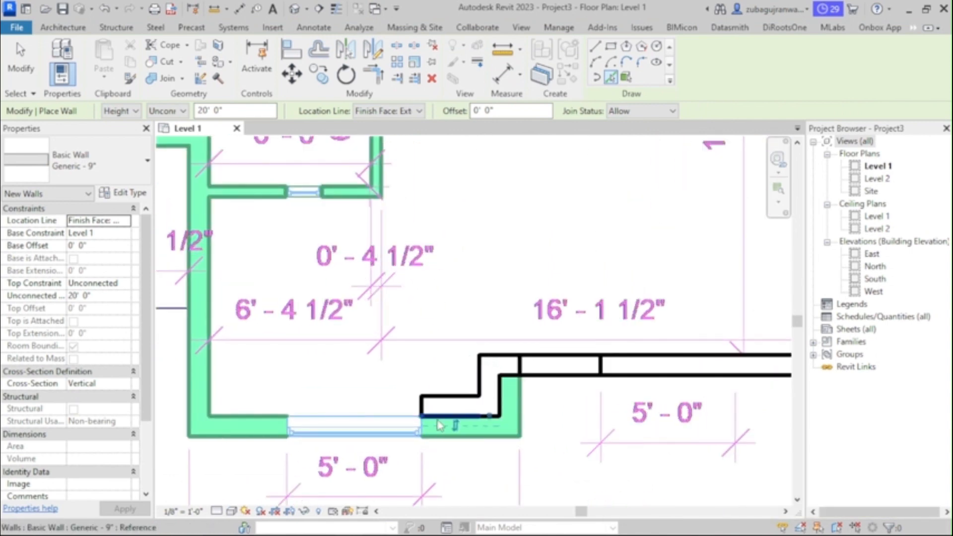
Step: Create the lower wall segments below the Pantry from picked lines, including the window span, flipping misplaced ones onto the CAD outline
{"action": "left_click", "coordinate": [223, 437]}
{"action": "scroll", "coordinate": [272, 415], "scroll_direction": "down", "scroll_amount": 2}
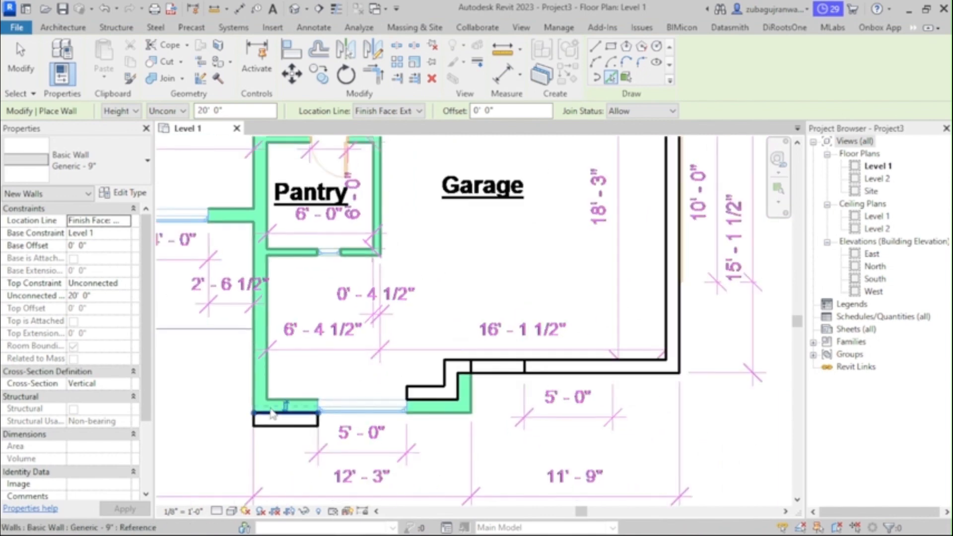
{"action": "scroll", "coordinate": [272, 415], "scroll_direction": "up", "scroll_amount": 2}
{"action": "left_click", "coordinate": [298, 406]}
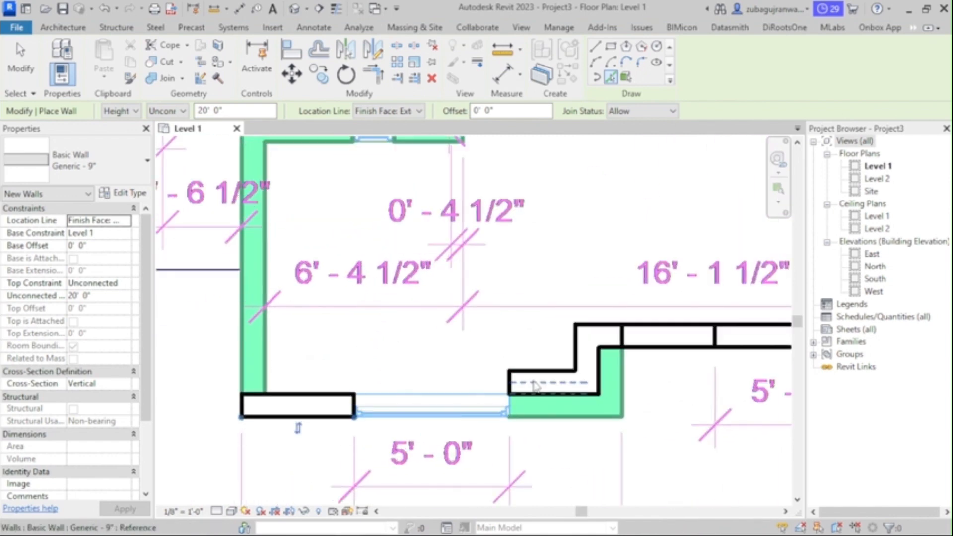
{"action": "left_click", "coordinate": [440, 415]}
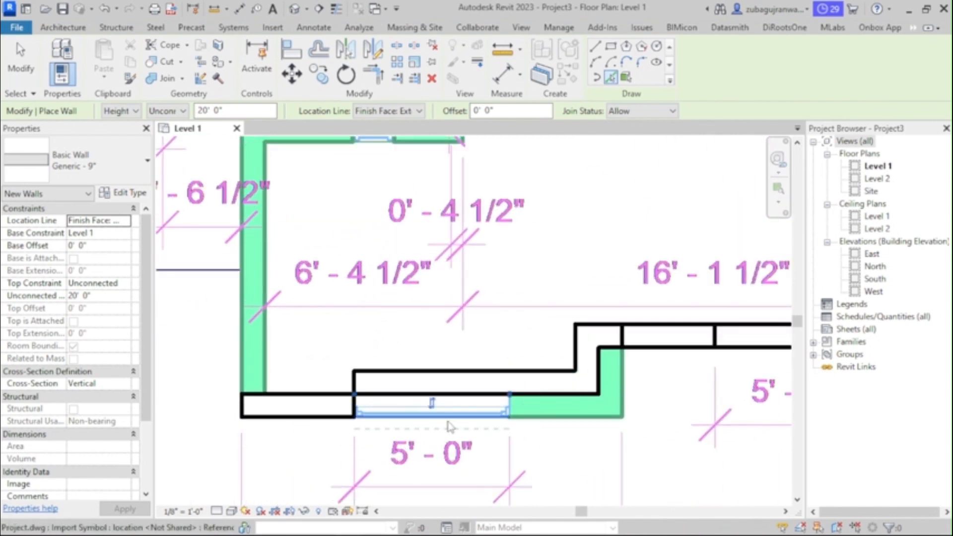
{"action": "left_click", "coordinate": [433, 404]}
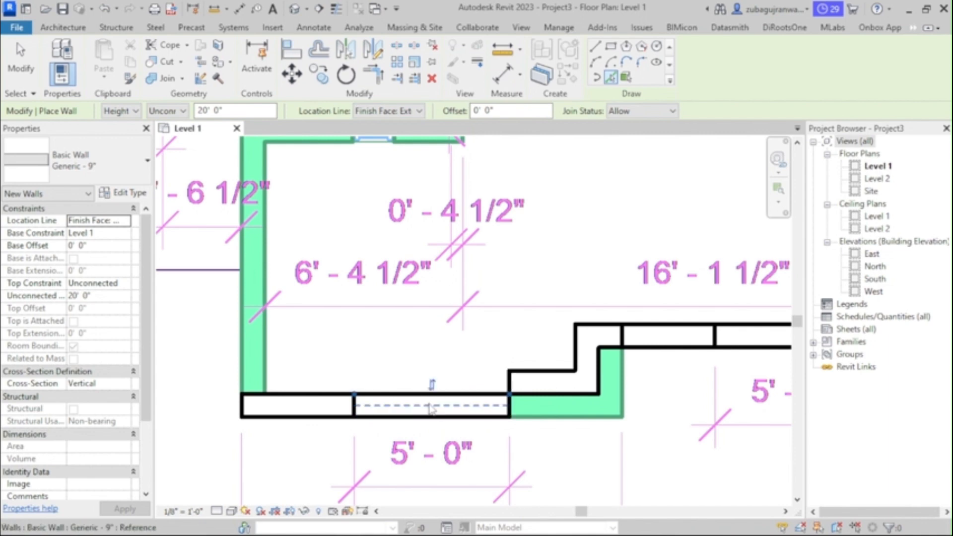
{"action": "left_click", "coordinate": [568, 422]}
{"action": "scroll", "coordinate": [565, 423], "scroll_direction": "down", "scroll_amount": 3}
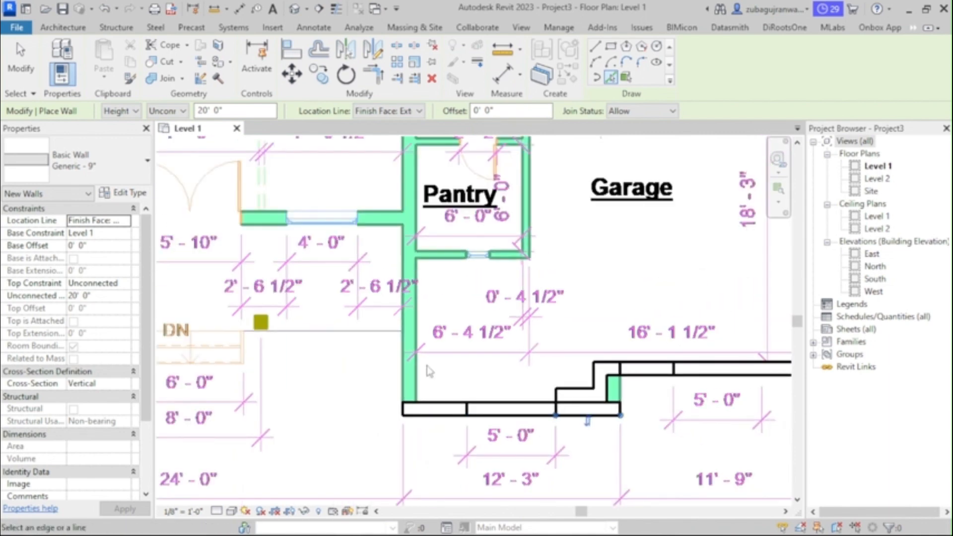
{"action": "scroll", "coordinate": [430, 371], "scroll_direction": "up", "scroll_amount": 1}
{"action": "scroll", "coordinate": [437, 411], "scroll_direction": "down", "scroll_amount": 1}
{"action": "scroll", "coordinate": [443, 407], "scroll_direction": "down", "scroll_amount": 3}
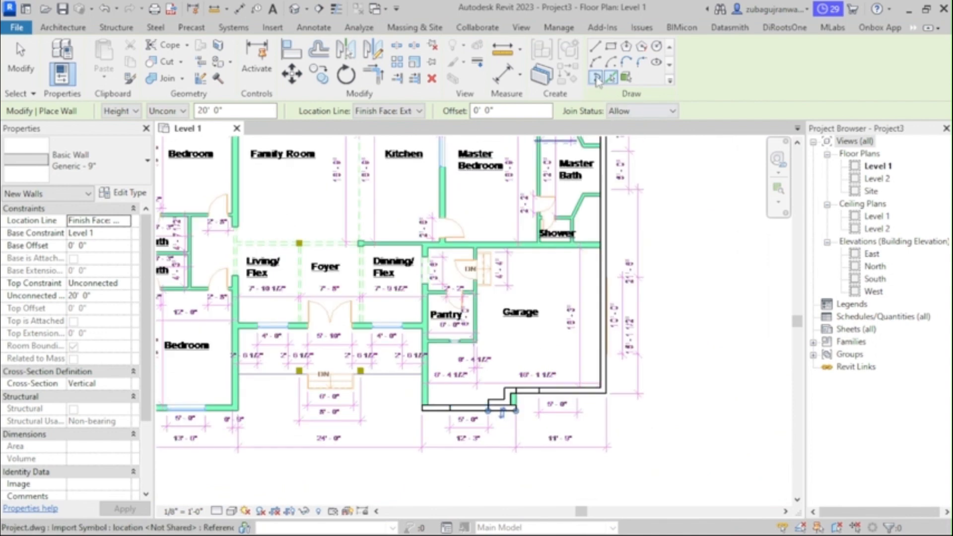
Step: Draw a straight wall from the outer corner below the Pantry up to the end of the Dining/Flex room's upper wall
{"action": "left_click", "coordinate": [595, 47]}
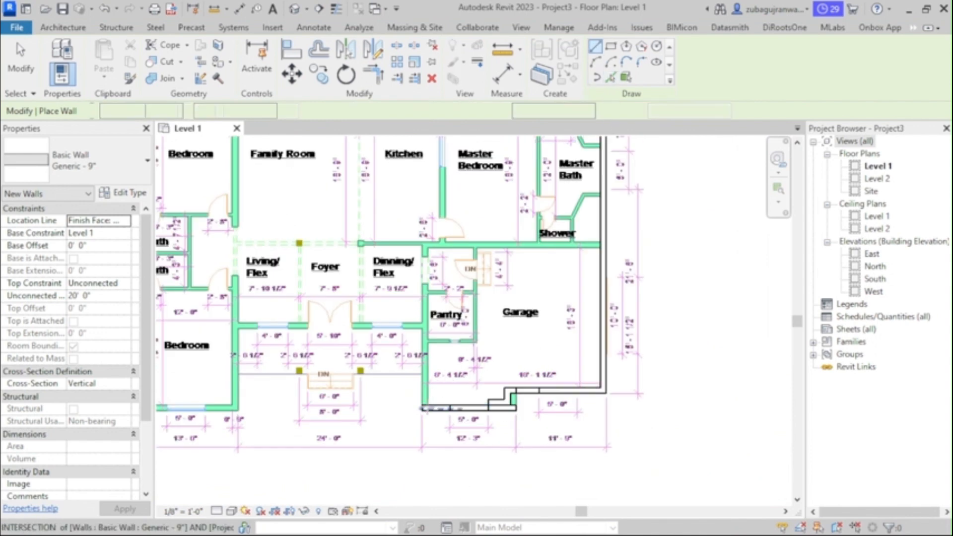
{"action": "scroll", "coordinate": [424, 407], "scroll_direction": "up", "scroll_amount": 5}
{"action": "left_click", "coordinate": [415, 404]}
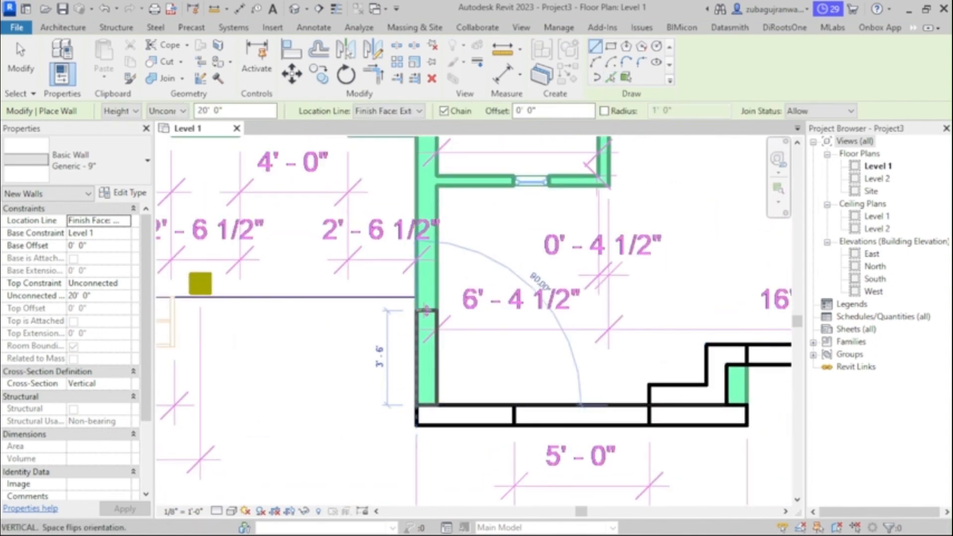
{"action": "scroll", "coordinate": [421, 312], "scroll_direction": "down", "scroll_amount": 4}
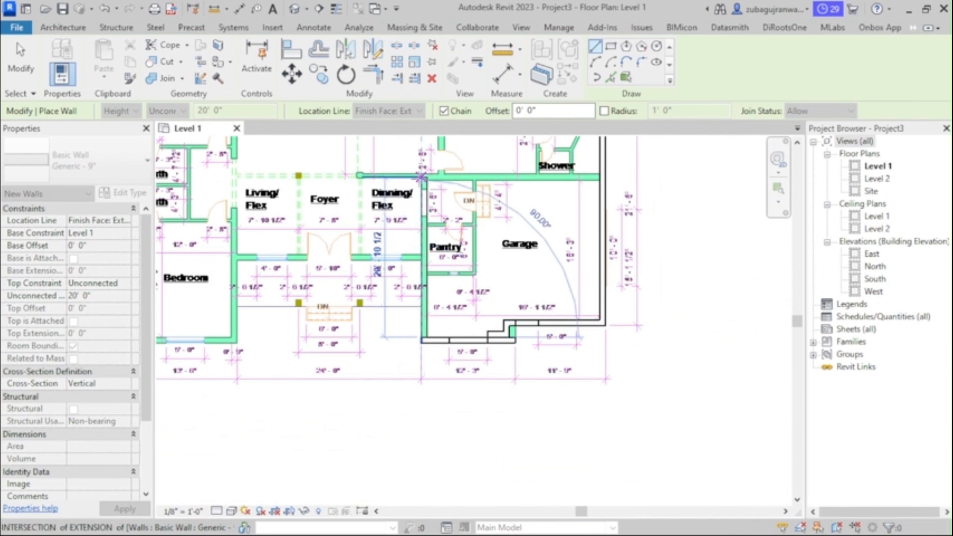
{"action": "scroll", "coordinate": [422, 173], "scroll_direction": "up", "scroll_amount": 5}
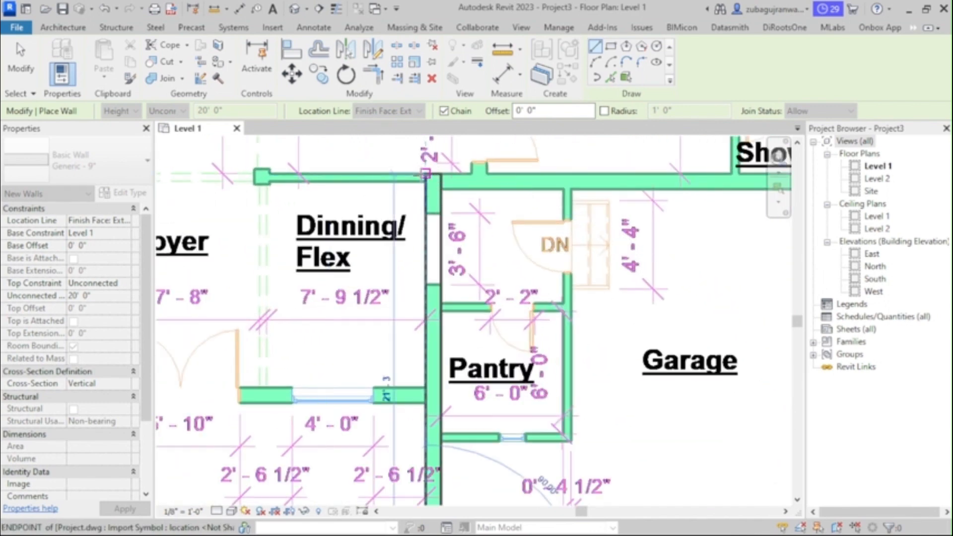
{"action": "left_click", "coordinate": [425, 174]}
Step: Continue the wall horizontally along the Garage's upper edge to the exterior wall and end the wall chain
{"action": "scroll", "coordinate": [423, 178], "scroll_direction": "down", "scroll_amount": 4}
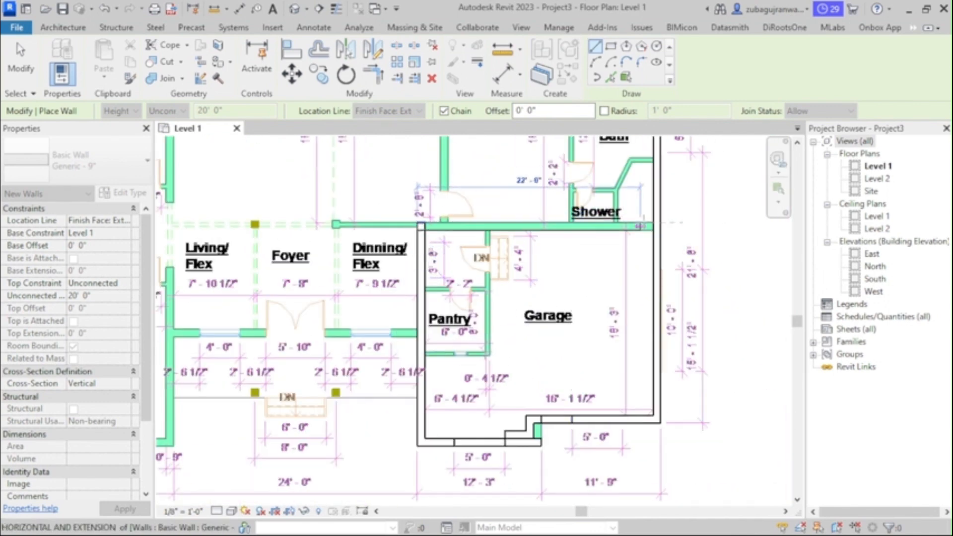
{"action": "left_click", "coordinate": [652, 222]}
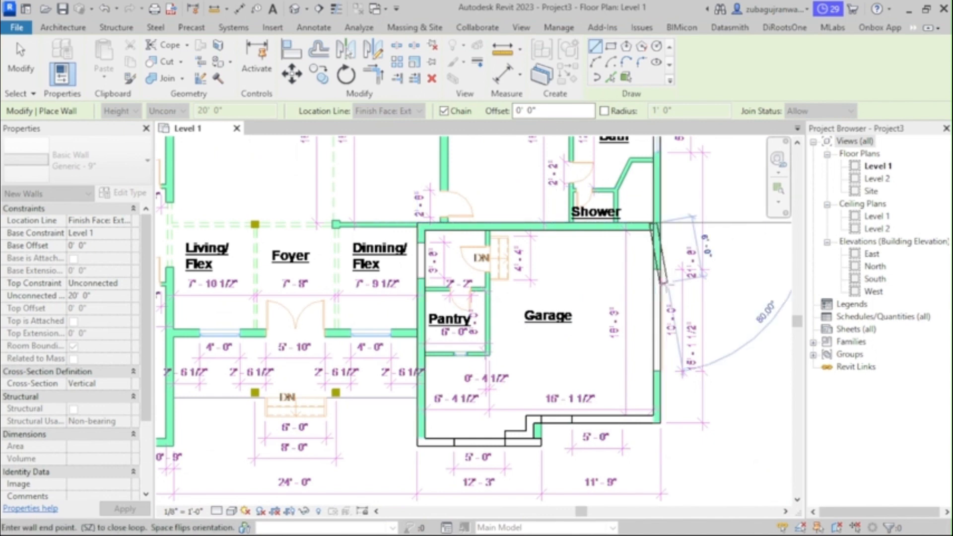
{"action": "scroll", "coordinate": [645, 288], "scroll_direction": "down", "scroll_amount": 2}
{"action": "key", "text": "Escape"}
{"action": "key", "text": "Escape"}
Step: Draw the wall between the Kitchen and Master Bedroom from the upper exterior wall down to the wall above the Garage
{"action": "scroll", "coordinate": [640, 292], "scroll_direction": "up", "scroll_amount": 2}
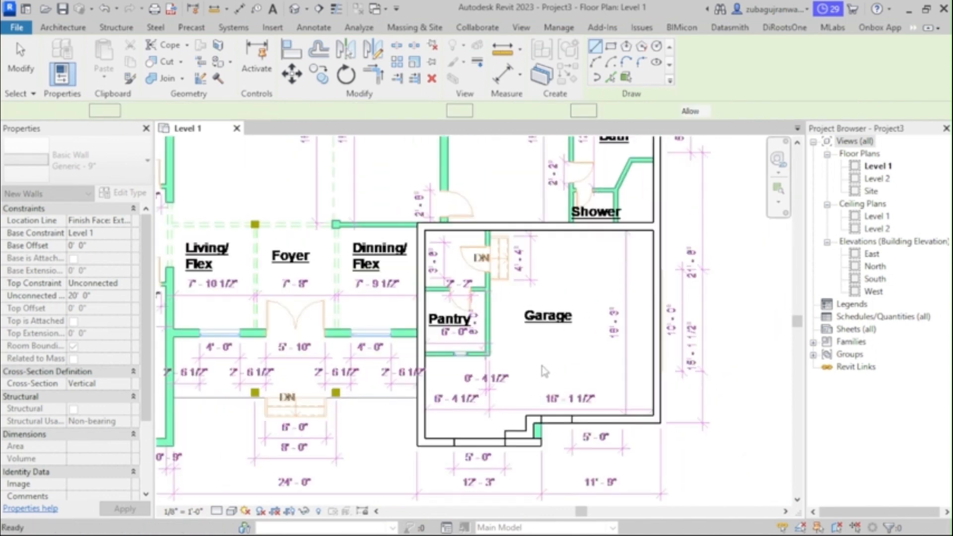
{"action": "scroll", "coordinate": [544, 371], "scroll_direction": "down", "scroll_amount": 3}
{"action": "scroll", "coordinate": [486, 174], "scroll_direction": "up", "scroll_amount": 5}
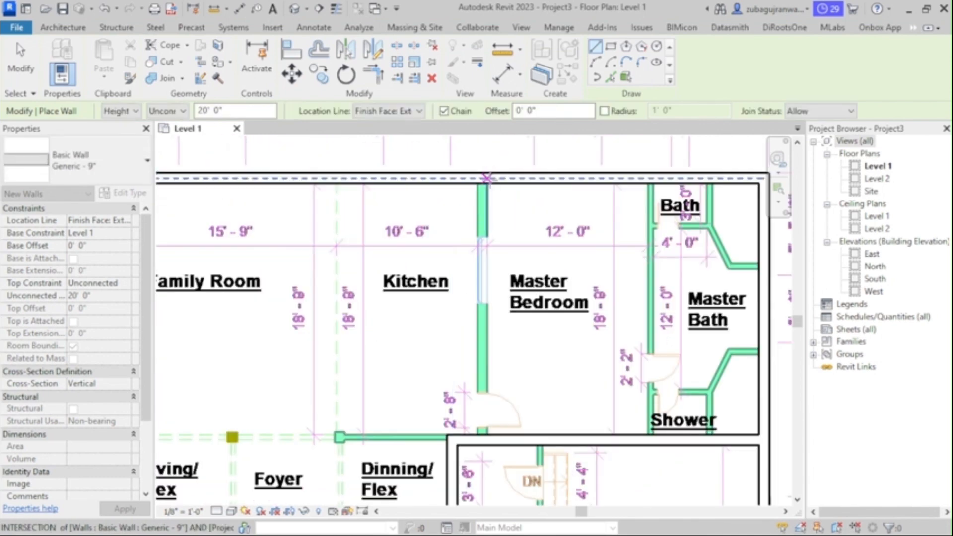
{"action": "left_click", "coordinate": [486, 177]}
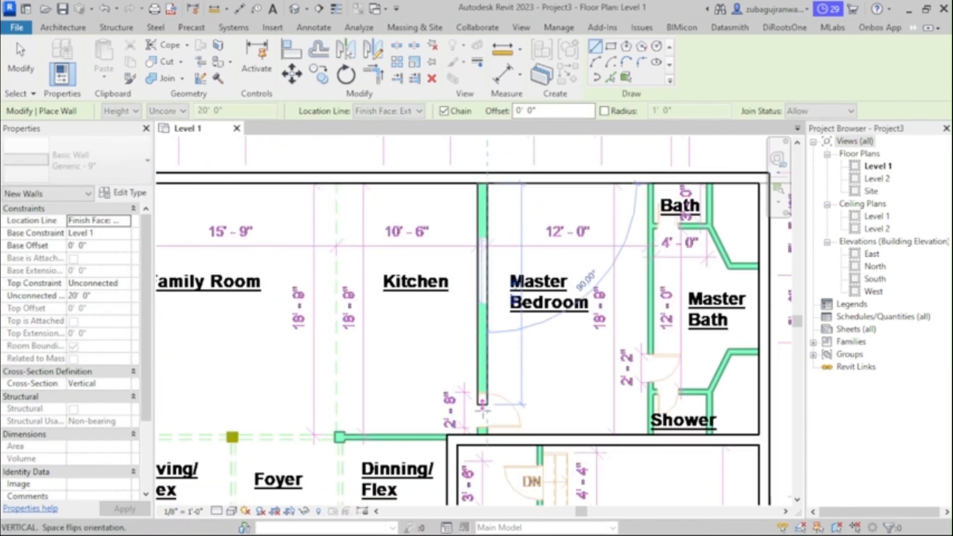
{"action": "left_click", "coordinate": [484, 437]}
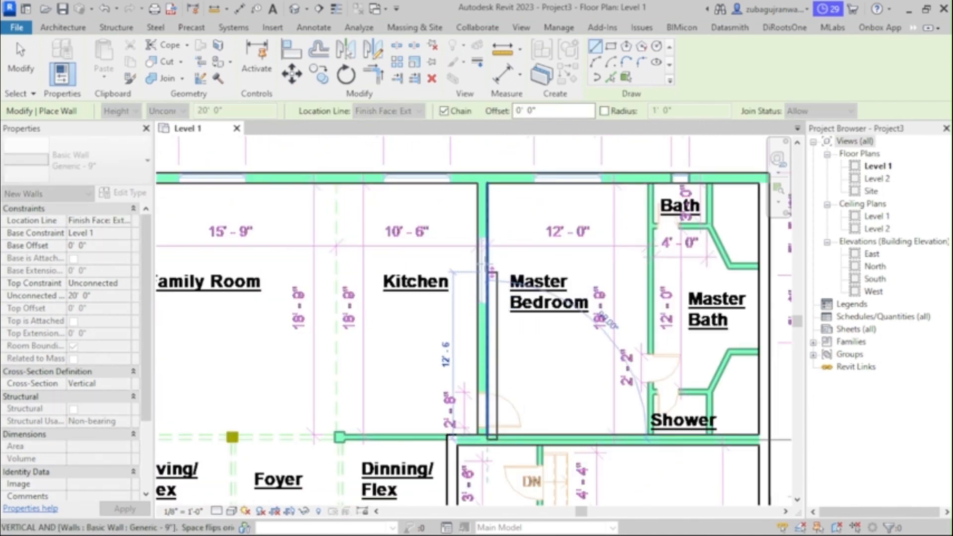
{"action": "key", "text": "Escape"}
{"action": "key", "text": "Escape"}
{"action": "scroll", "coordinate": [615, 231], "scroll_direction": "down", "scroll_amount": 5}
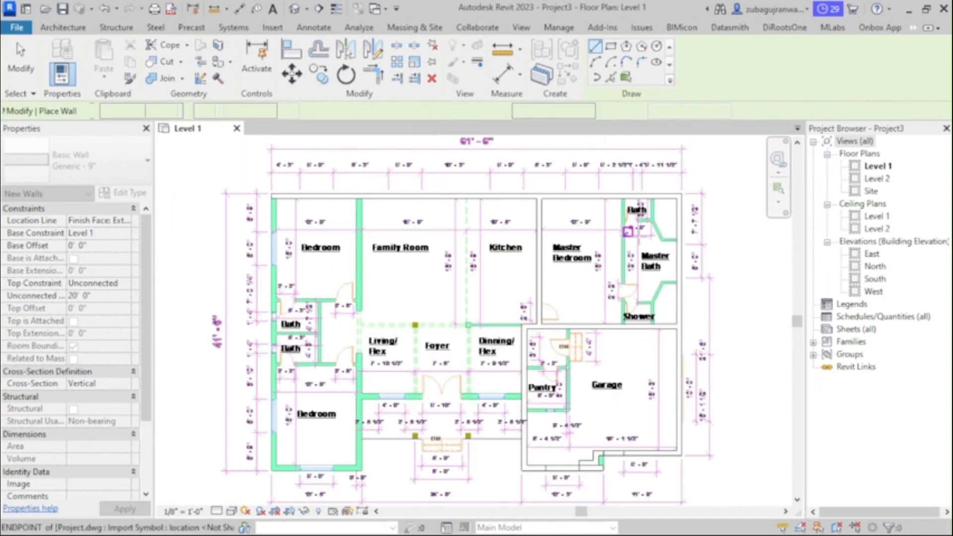
{"action": "key", "text": "w"}
{"action": "key", "text": "a"}
{"action": "scroll", "coordinate": [626, 342], "scroll_direction": "up", "scroll_amount": 8}
{"action": "scroll", "coordinate": [625, 341], "scroll_direction": "down", "scroll_amount": 2}
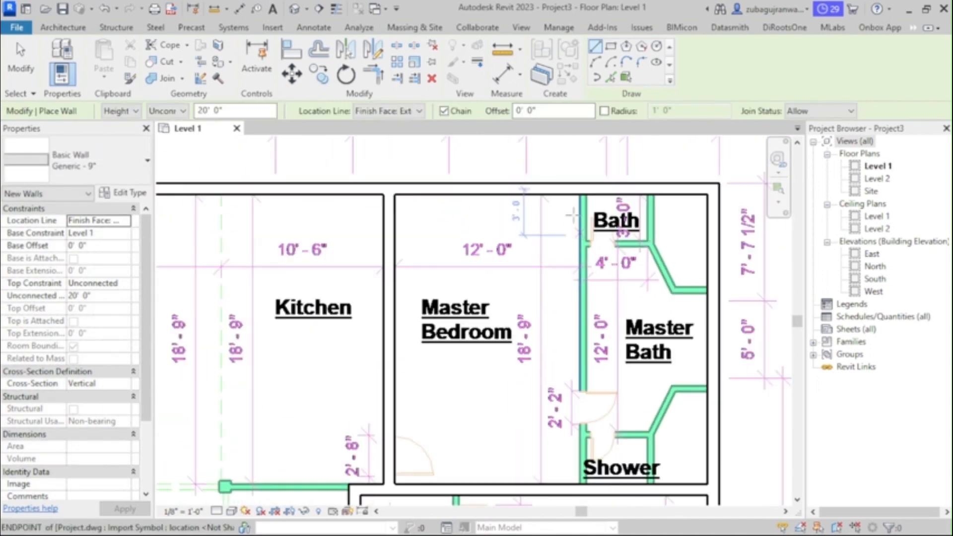
{"action": "scroll", "coordinate": [593, 169], "scroll_direction": "up", "scroll_amount": 4}
{"action": "scroll", "coordinate": [593, 169], "scroll_direction": "down", "scroll_amount": 3}
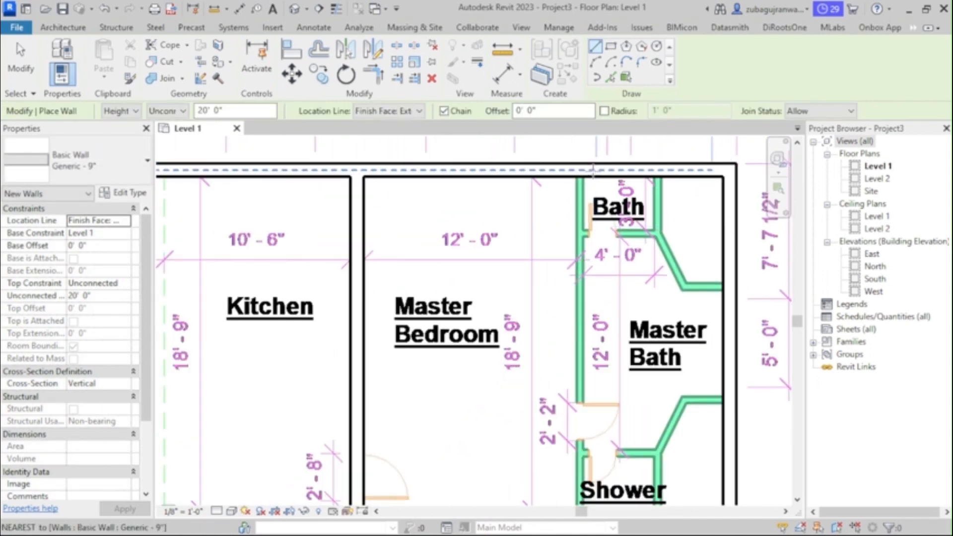
{"action": "scroll", "coordinate": [634, 328], "scroll_direction": "up", "scroll_amount": 4}
{"action": "scroll", "coordinate": [634, 328], "scroll_direction": "down", "scroll_amount": 5}
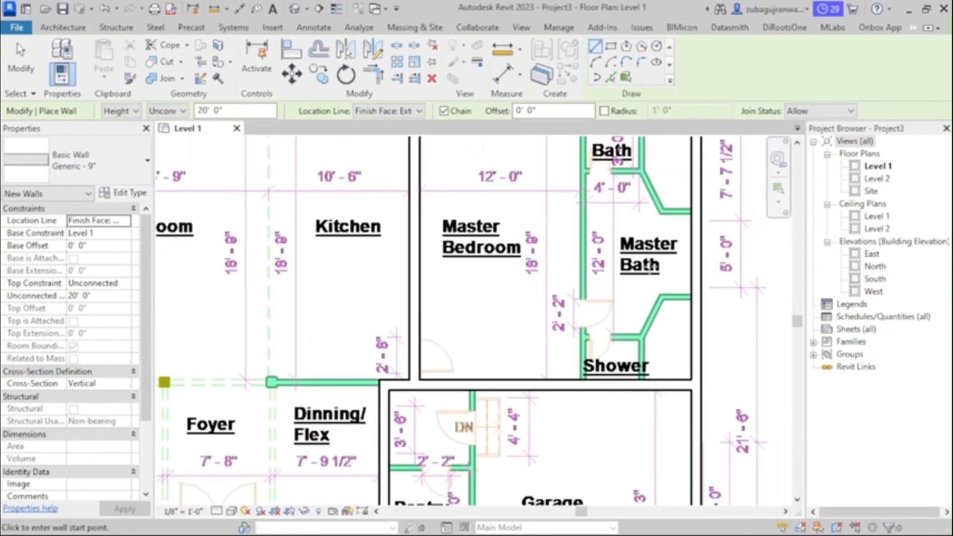
{"action": "key", "text": "Escape"}
{"action": "key", "text": "Escape"}
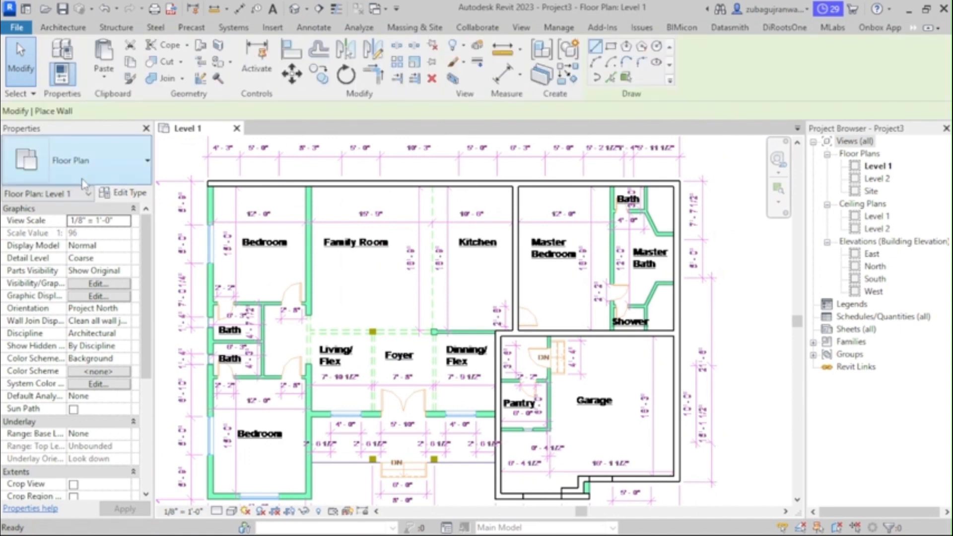
Step: Choose the Generic - 5" basic wall type for the new partition walls
{"action": "left_click", "coordinate": [91, 169]}
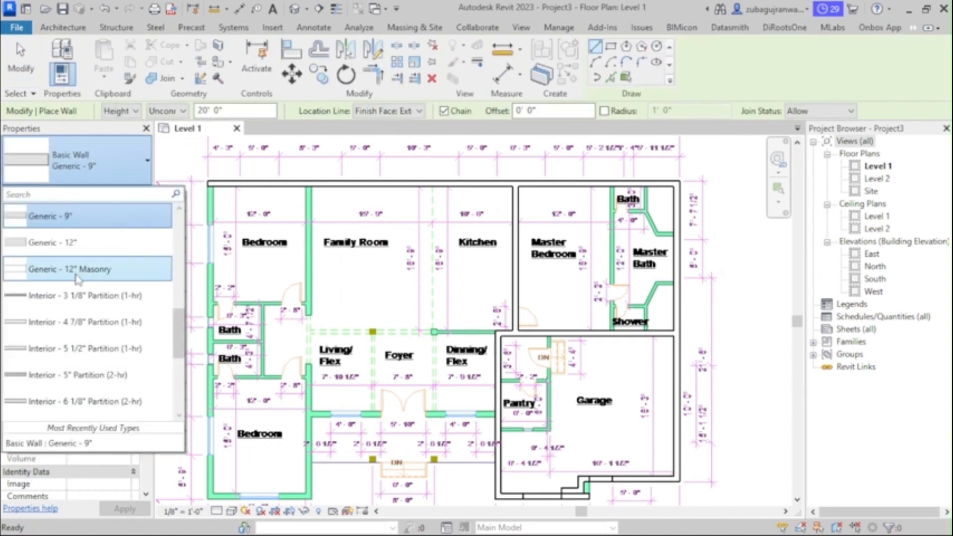
{"action": "scroll", "coordinate": [91, 281], "scroll_direction": "down", "scroll_amount": 2}
{"action": "scroll", "coordinate": [81, 292], "scroll_direction": "up", "scroll_amount": 4}
{"action": "scroll", "coordinate": [80, 291], "scroll_direction": "up", "scroll_amount": 3}
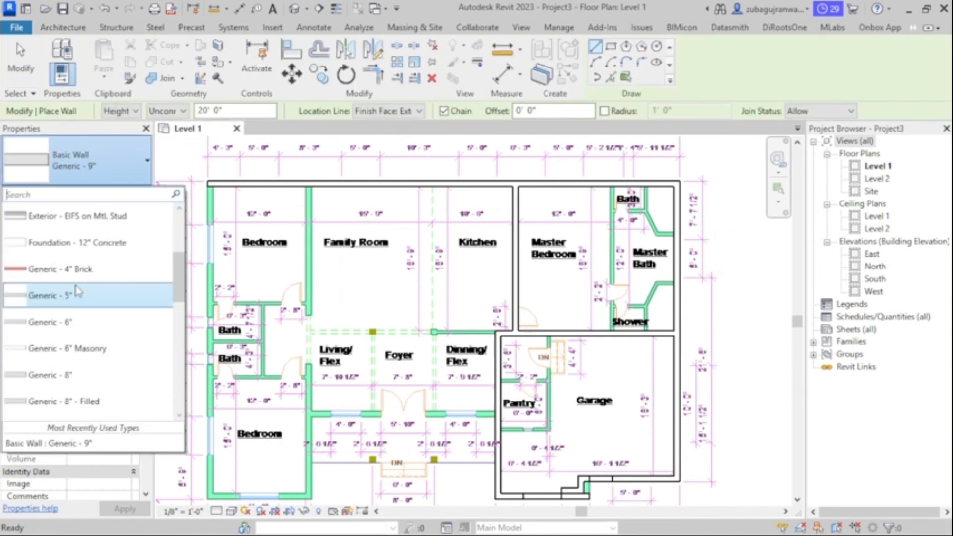
{"action": "left_click", "coordinate": [73, 296]}
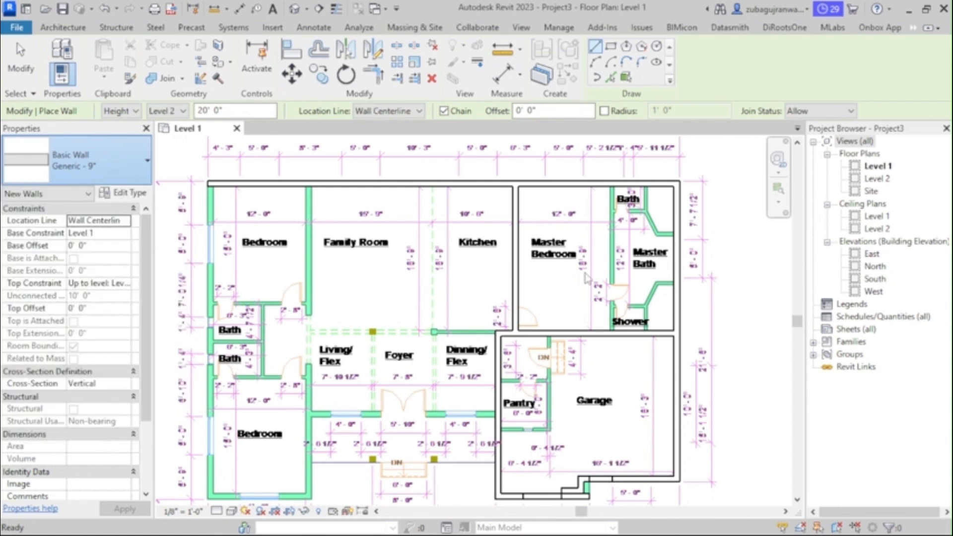
{"action": "scroll", "coordinate": [627, 190], "scroll_direction": "up", "scroll_amount": 5}
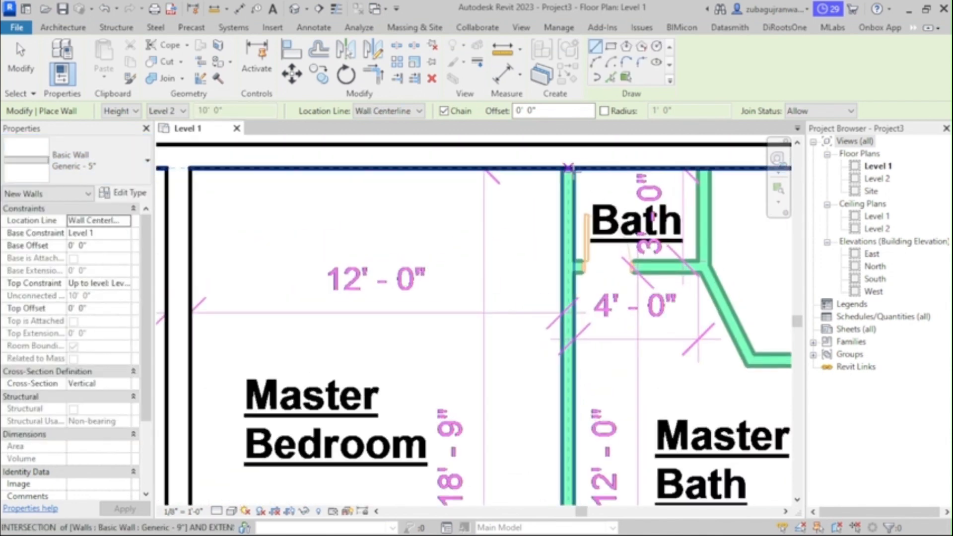
{"action": "left_click", "coordinate": [568, 169]}
{"action": "scroll", "coordinate": [576, 223], "scroll_direction": "down", "scroll_amount": 2}
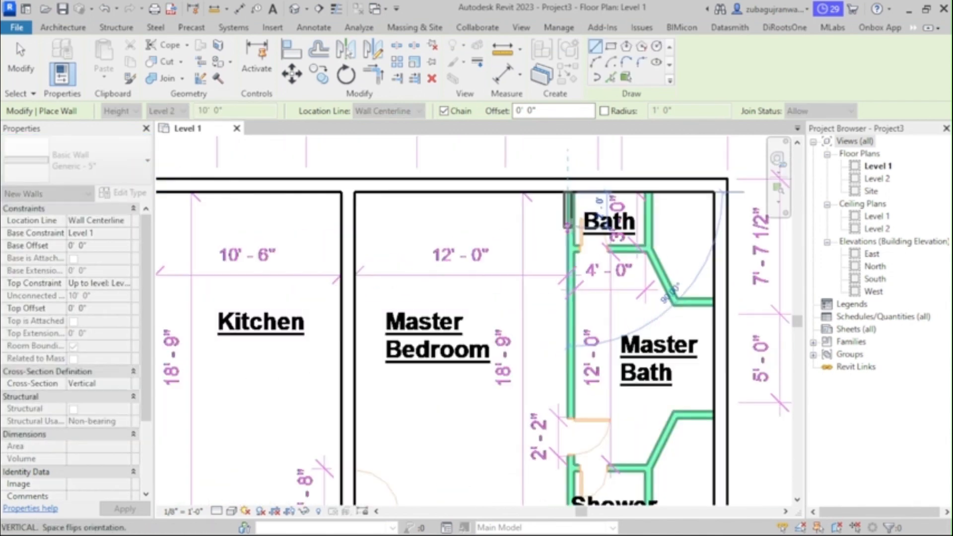
{"action": "key", "text": "Escape"}
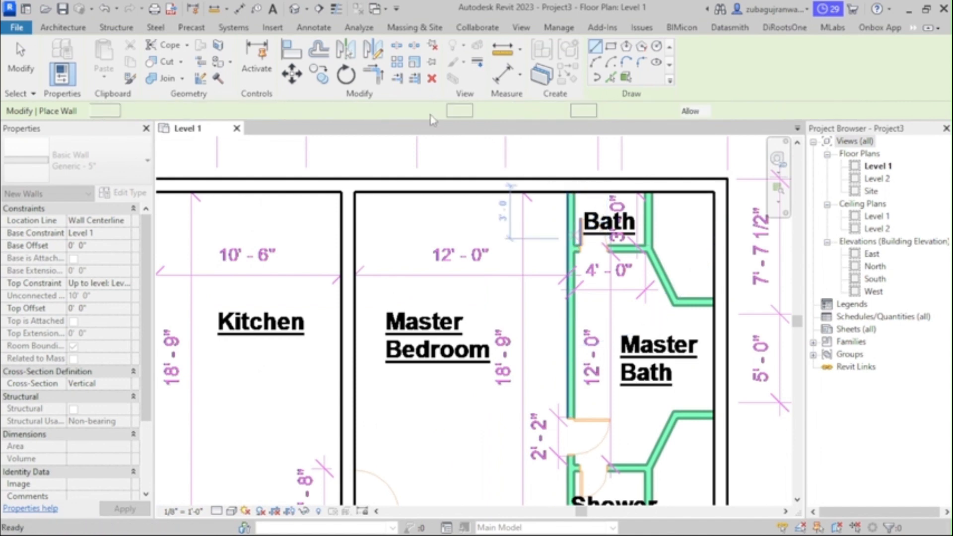
Step: Draw the partition between Master Bedroom and Master Bath from the upper exterior wall to the wall above the Garage, using Finish Face: Exterior
{"action": "left_click", "coordinate": [402, 111]}
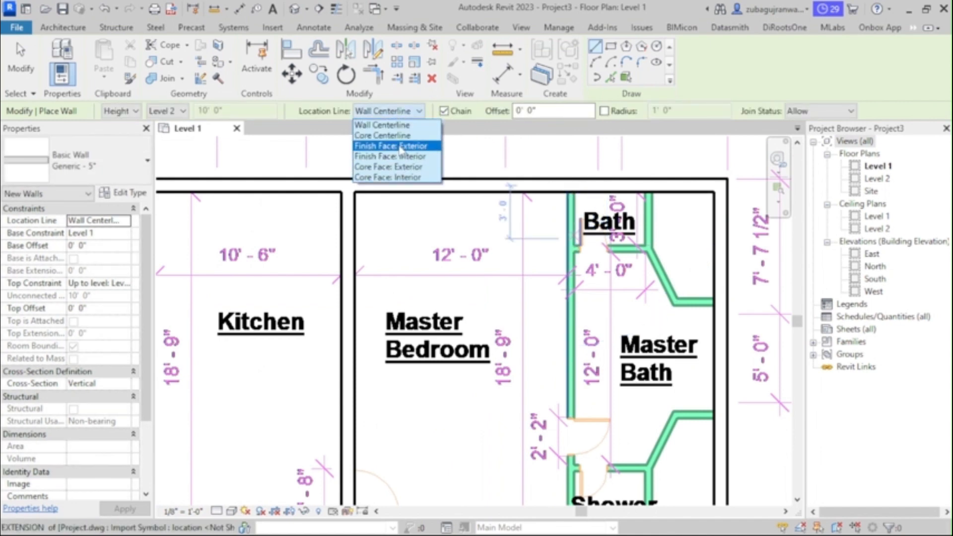
{"action": "left_click", "coordinate": [397, 147]}
{"action": "scroll", "coordinate": [564, 188], "scroll_direction": "up", "scroll_amount": 2}
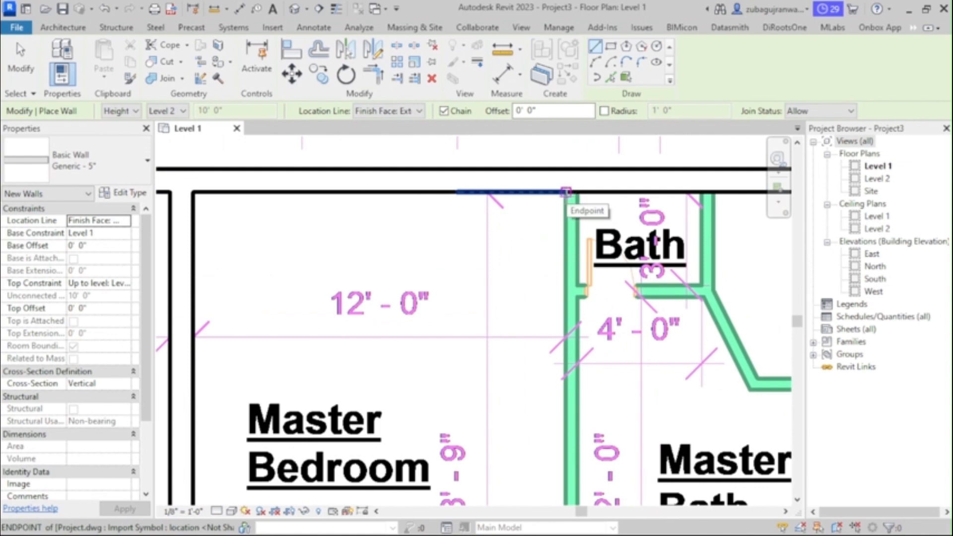
{"action": "left_click", "coordinate": [566, 191]}
{"action": "scroll", "coordinate": [559, 232], "scroll_direction": "down", "scroll_amount": 1}
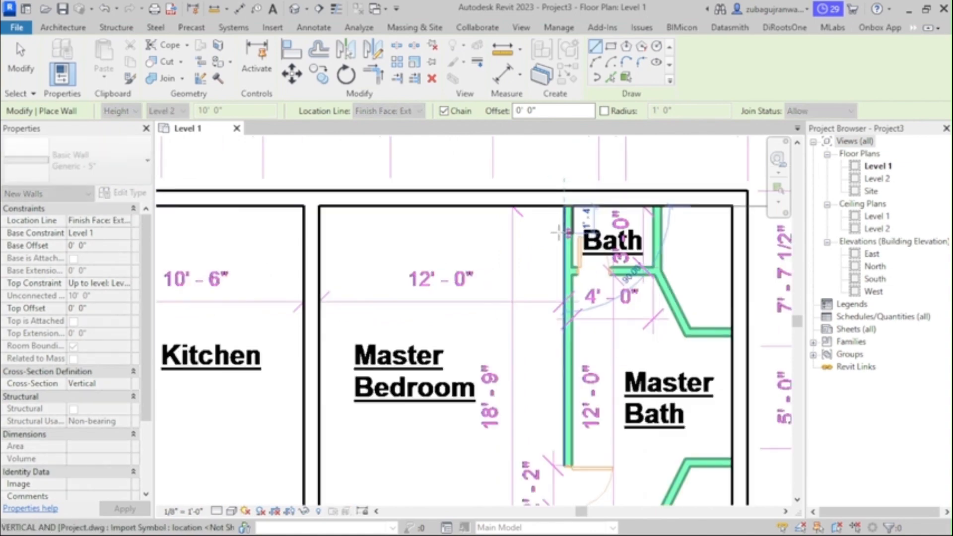
{"action": "scroll", "coordinate": [557, 236], "scroll_direction": "down", "scroll_amount": 3}
{"action": "scroll", "coordinate": [561, 360], "scroll_direction": "up", "scroll_amount": 3}
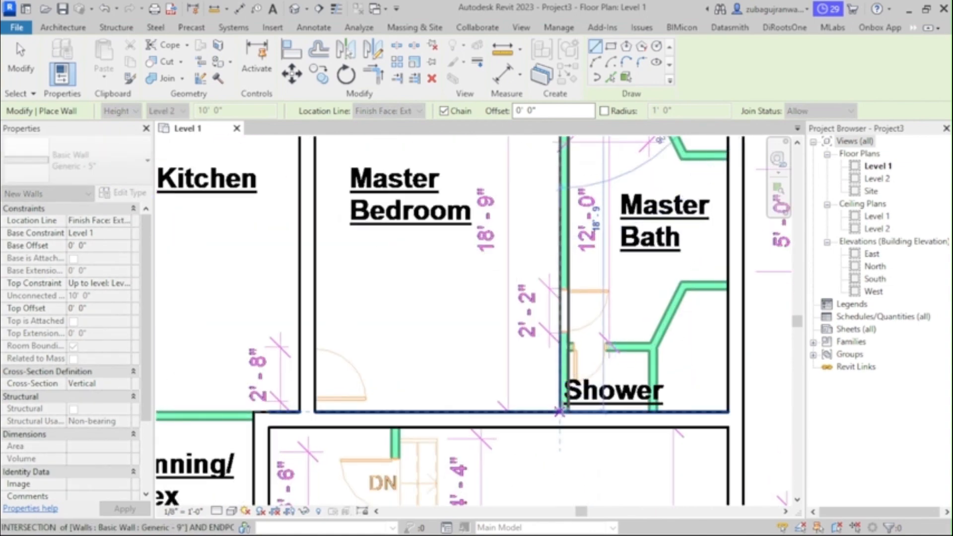
{"action": "left_click", "coordinate": [559, 411]}
{"action": "key", "text": "Escape"}
{"action": "key", "text": "Escape"}
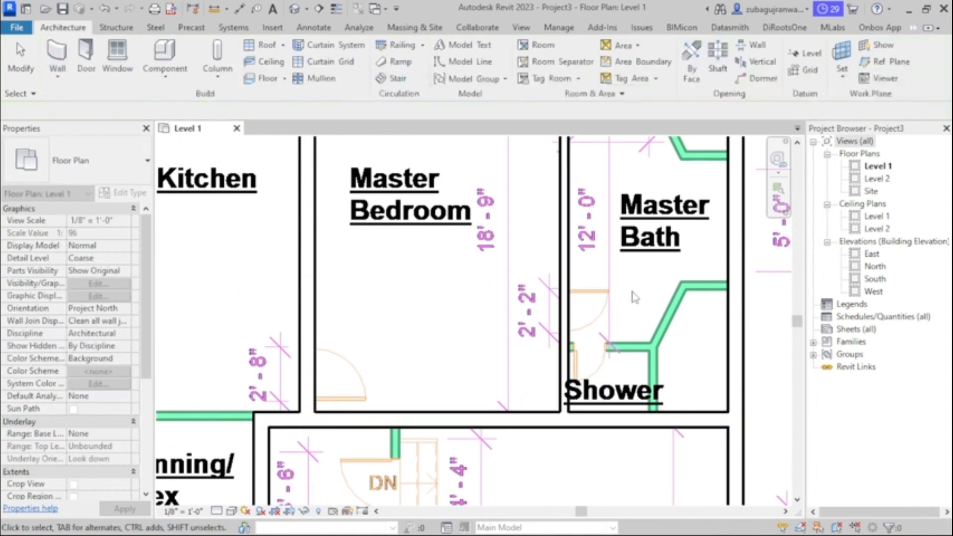
Step: Unpin the Project.dwg CAD drawing and delete it from the Level 1 floor plan
{"action": "scroll", "coordinate": [638, 278], "scroll_direction": "down", "scroll_amount": 2}
{"action": "scroll", "coordinate": [642, 269], "scroll_direction": "down", "scroll_amount": 1}
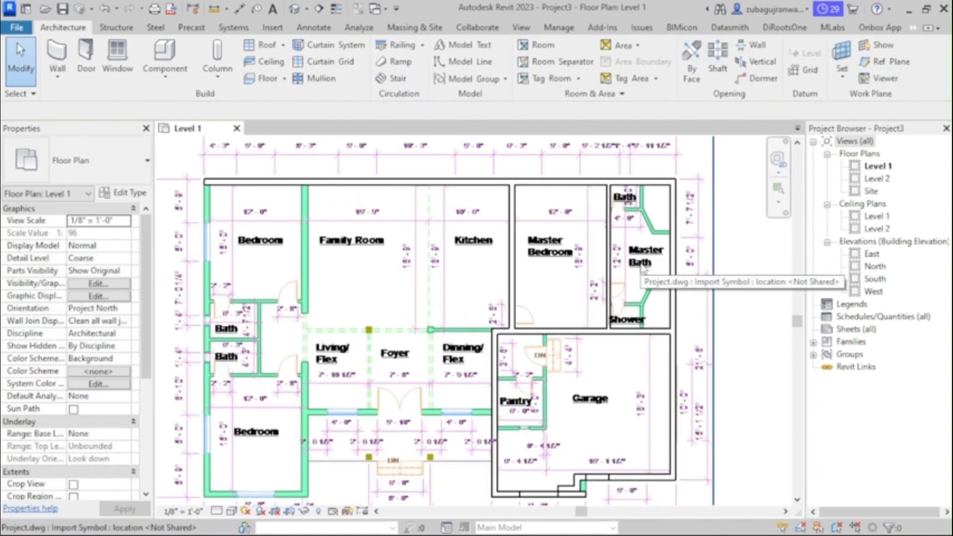
{"action": "scroll", "coordinate": [556, 237], "scroll_direction": "down", "scroll_amount": 2}
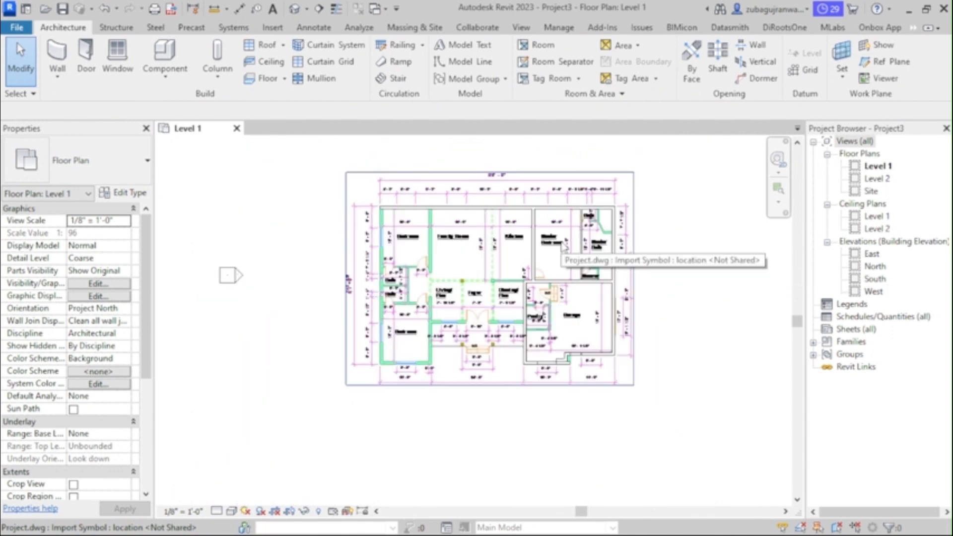
{"action": "scroll", "coordinate": [479, 206], "scroll_direction": "up", "scroll_amount": 2}
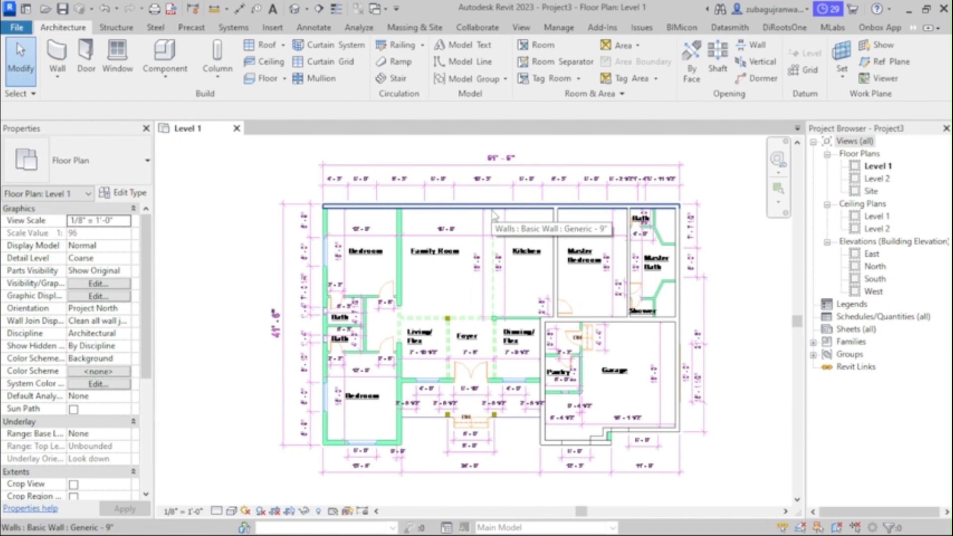
{"action": "left_click", "coordinate": [466, 170]}
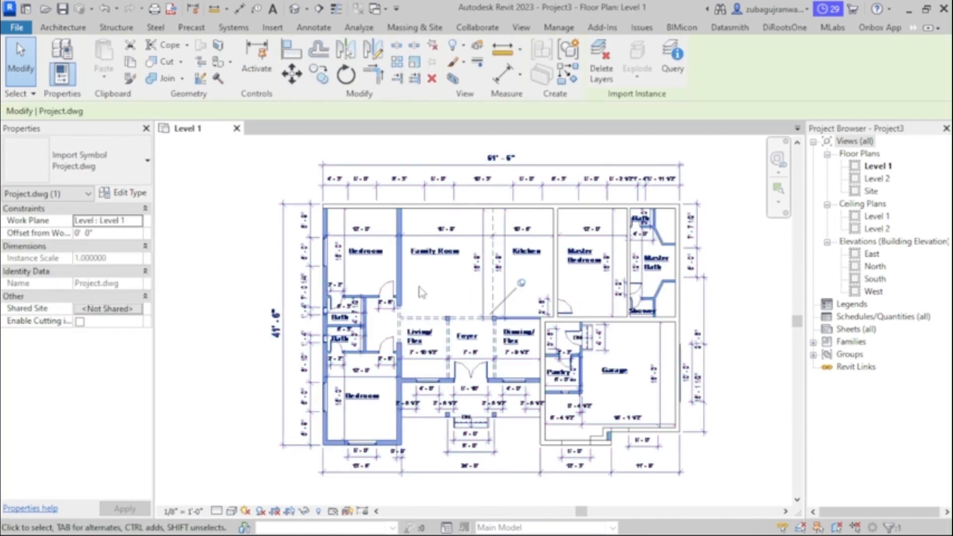
{"action": "key", "text": "Delete"}
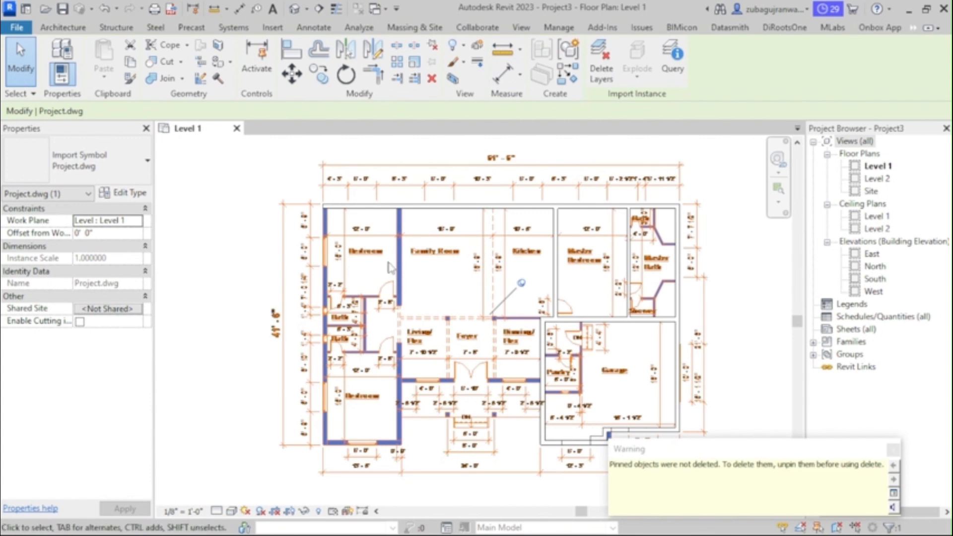
{"action": "scroll", "coordinate": [388, 263], "scroll_direction": "down", "scroll_amount": 3}
{"action": "scroll", "coordinate": [464, 310], "scroll_direction": "up", "scroll_amount": 3}
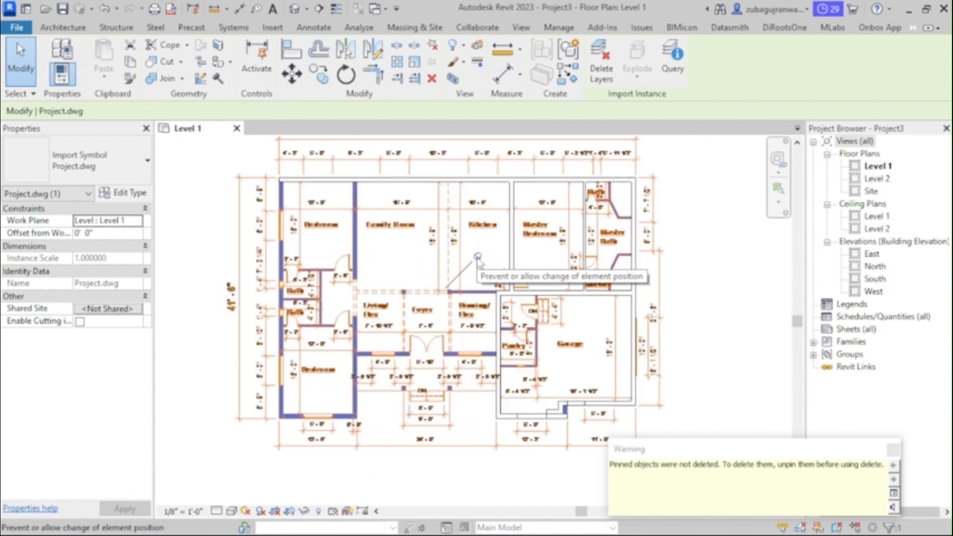
{"action": "left_click", "coordinate": [477, 257]}
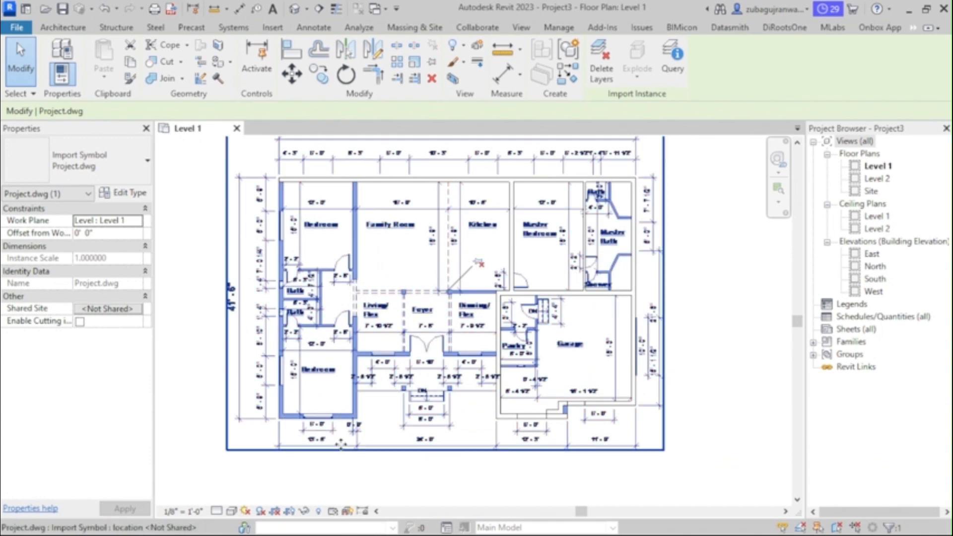
{"action": "key", "text": "Delete"}
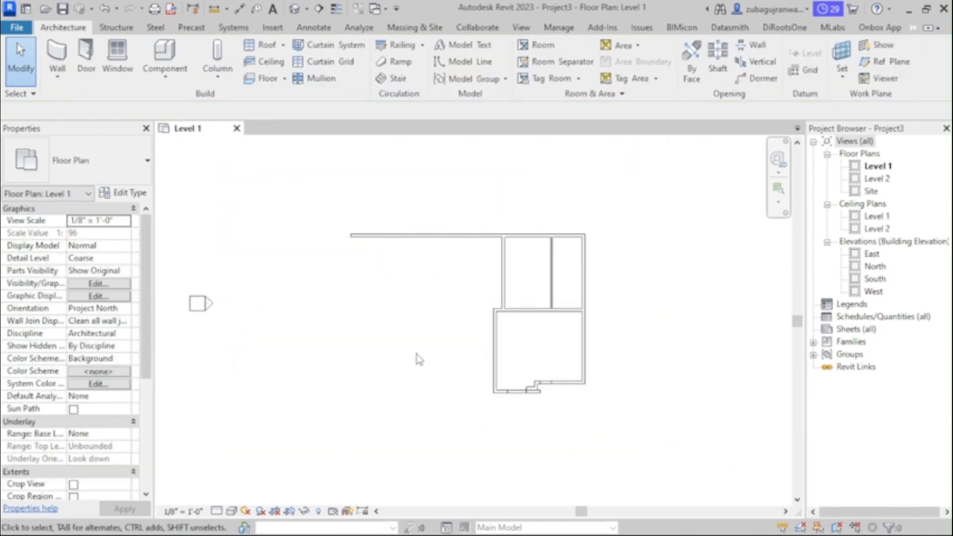